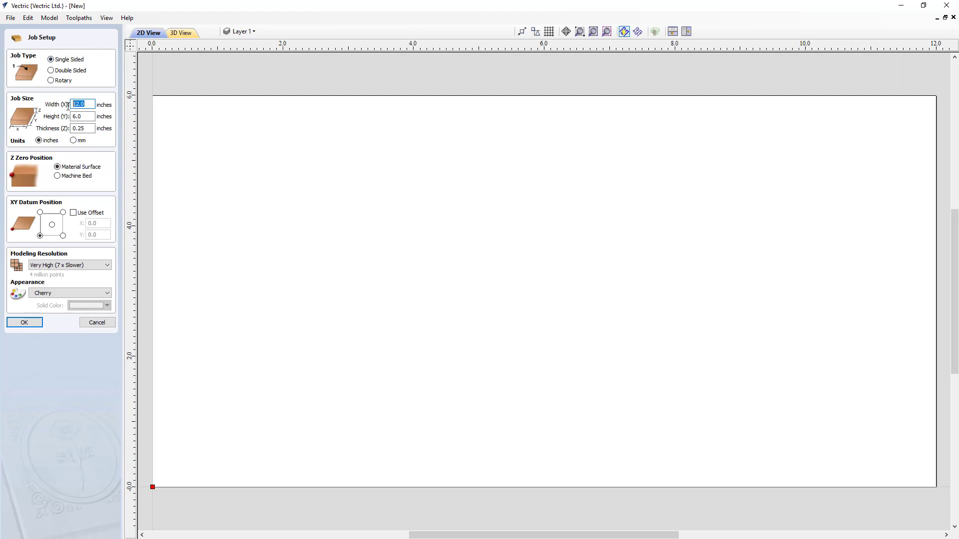
Set the job size to 10 inches wide, 10 inches high and .75 inches thick.
text(10)
key(Tab)
text(10)
key(Tab)
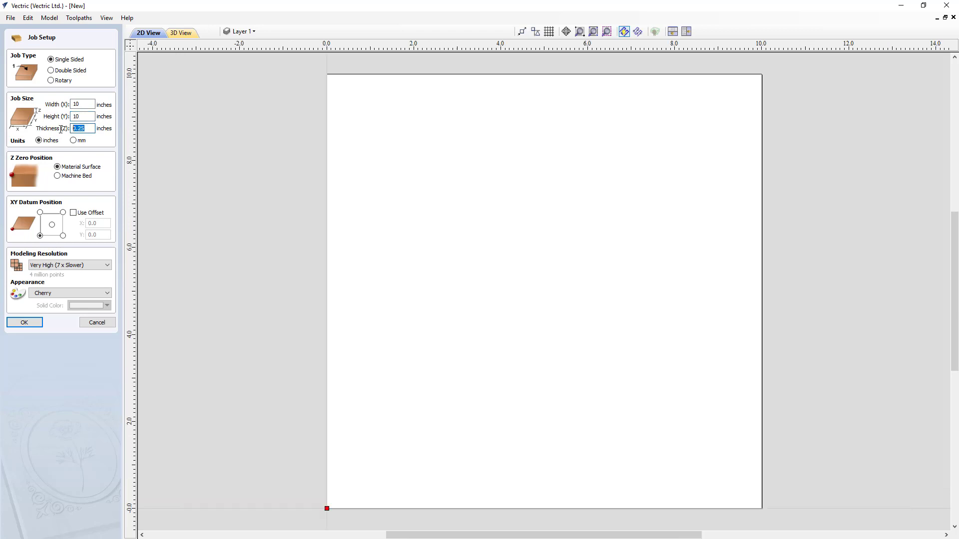
text(.7)
Set the modeling resolution to Standard (fastest) and the appearance to Canadian Maple, and create the job.
click(68, 268)
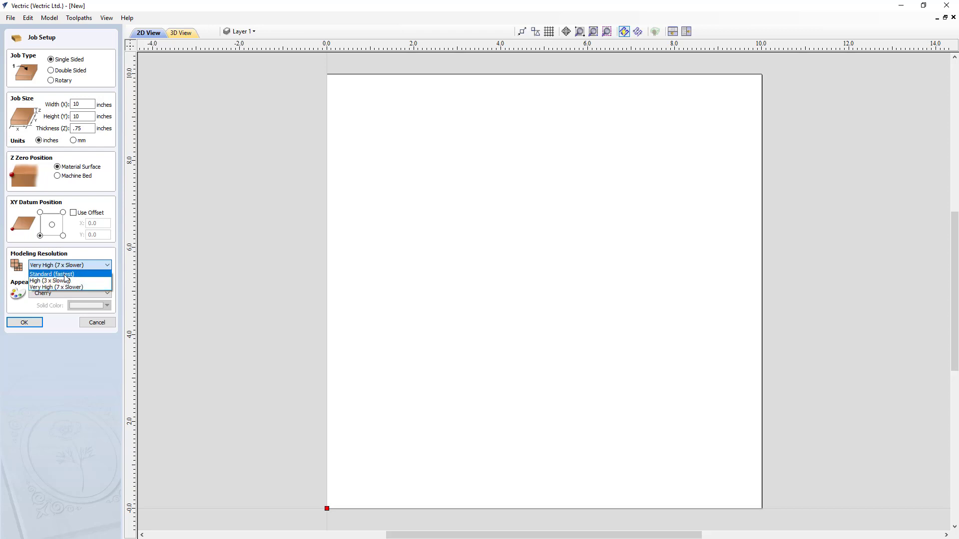
click(65, 274)
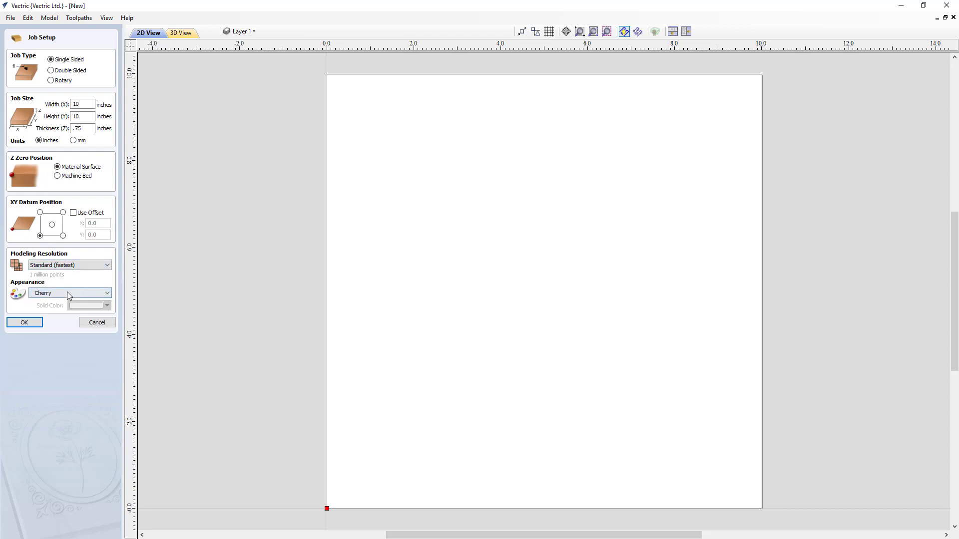
click(69, 295)
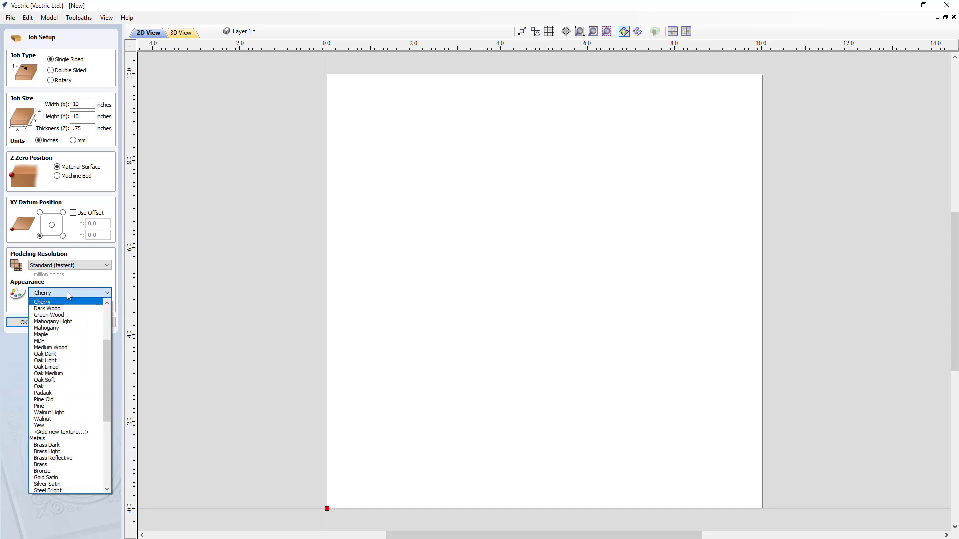
scroll(60, 335, down, 2)
scroll(60, 336, up, 3)
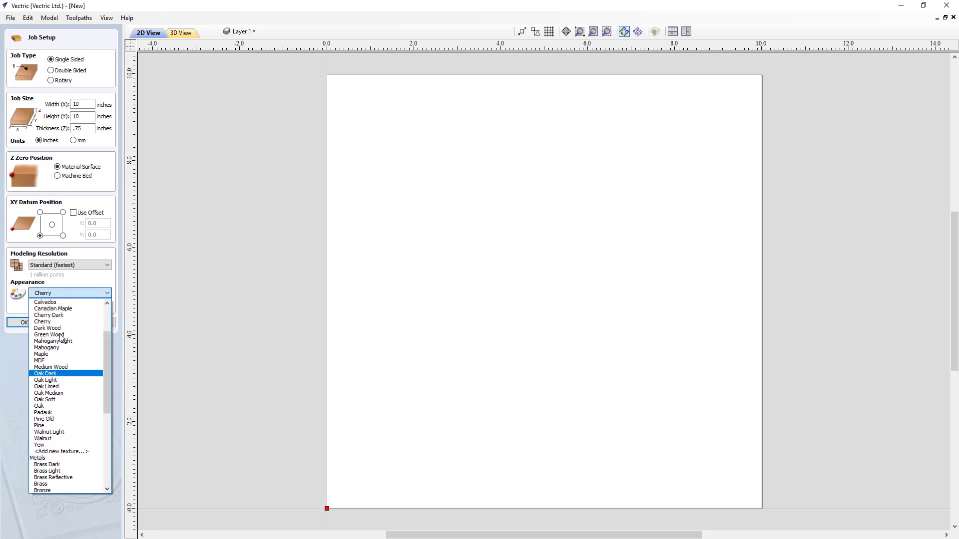
scroll(61, 337, up, 1)
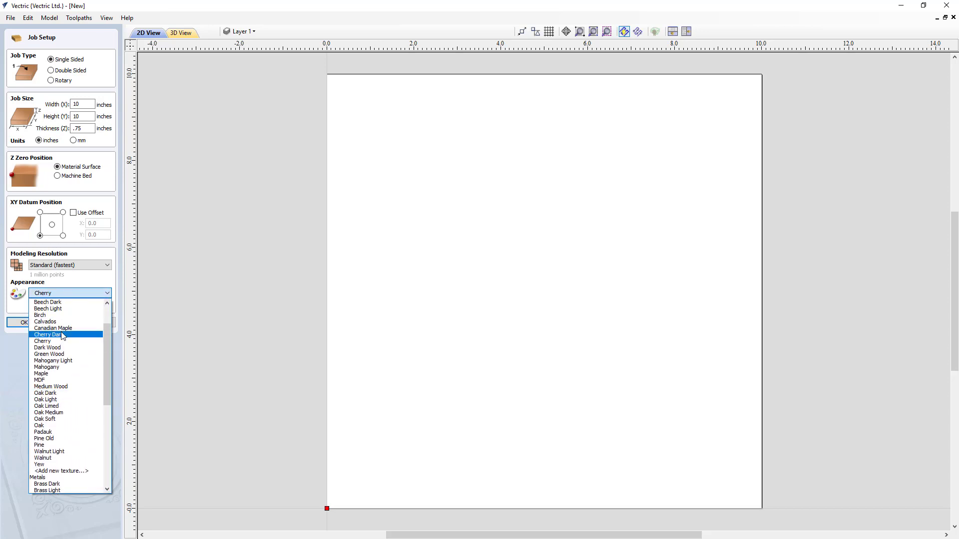
click(50, 328)
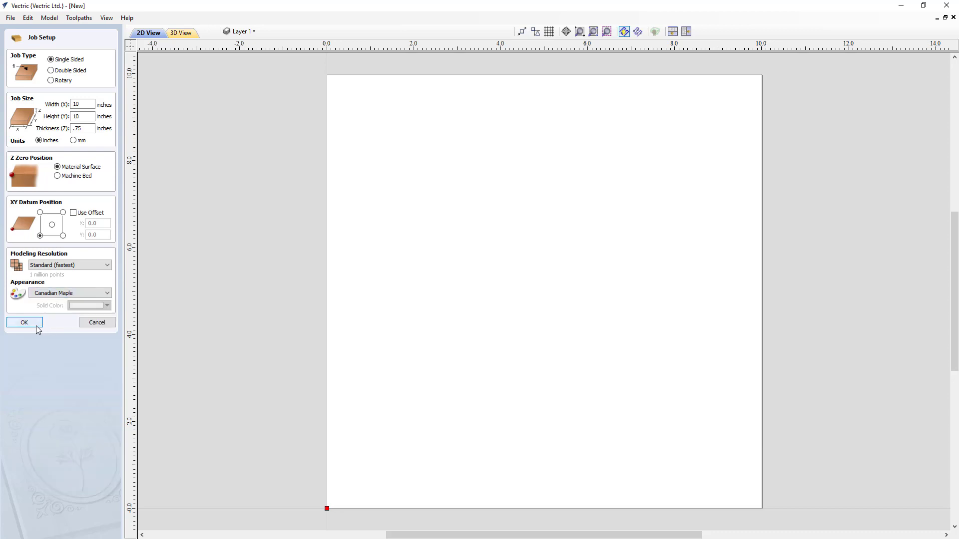
click(36, 326)
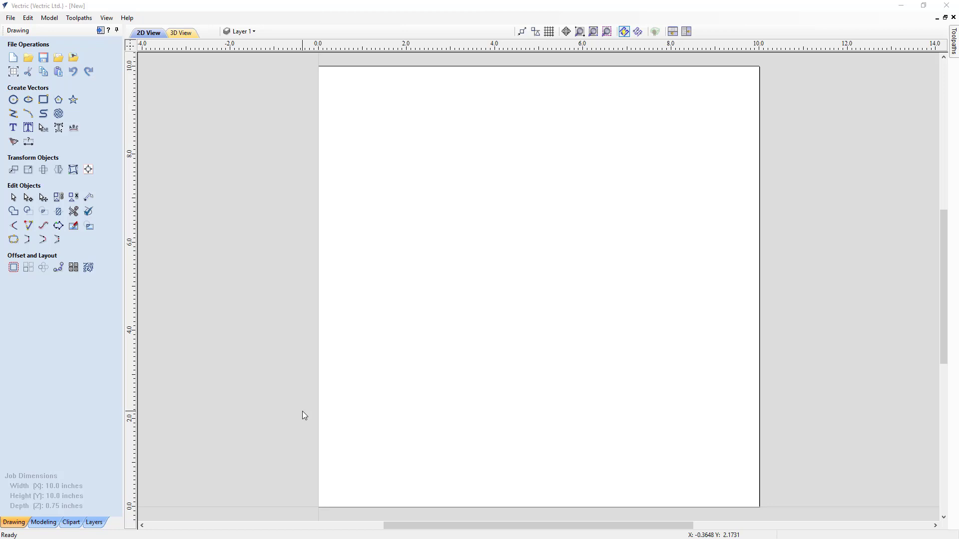
Import the 3D model file Magnolia_Flower-57649-A.v3m as a component.
click(40, 523)
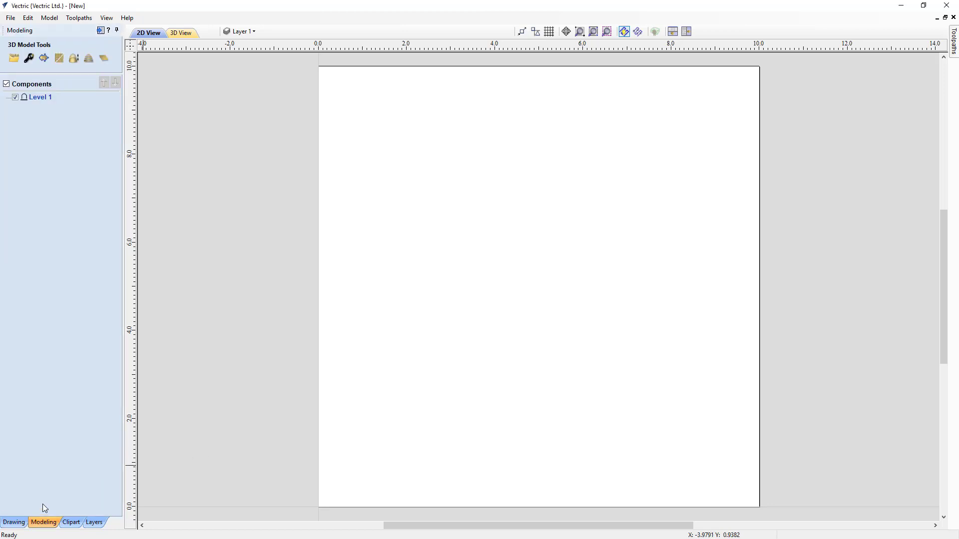
click(14, 60)
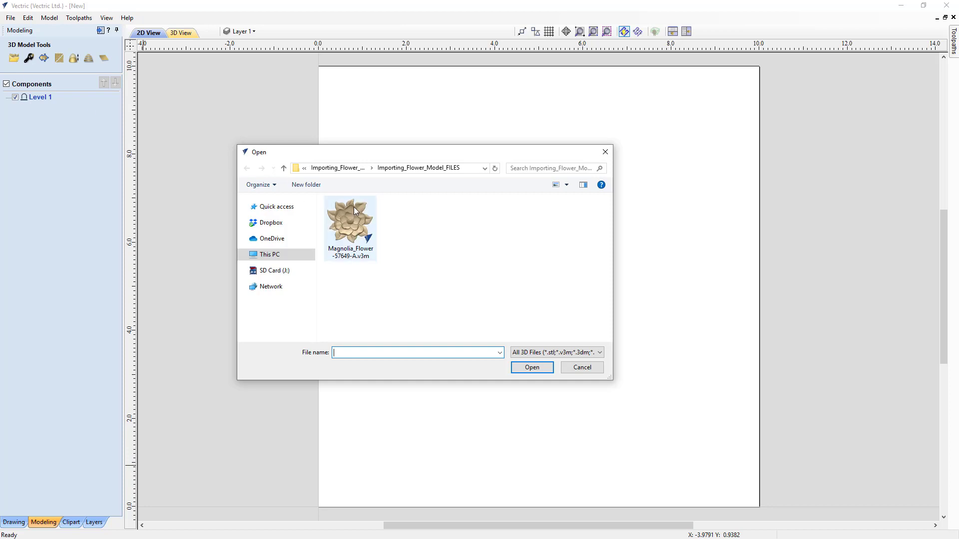
click(347, 234)
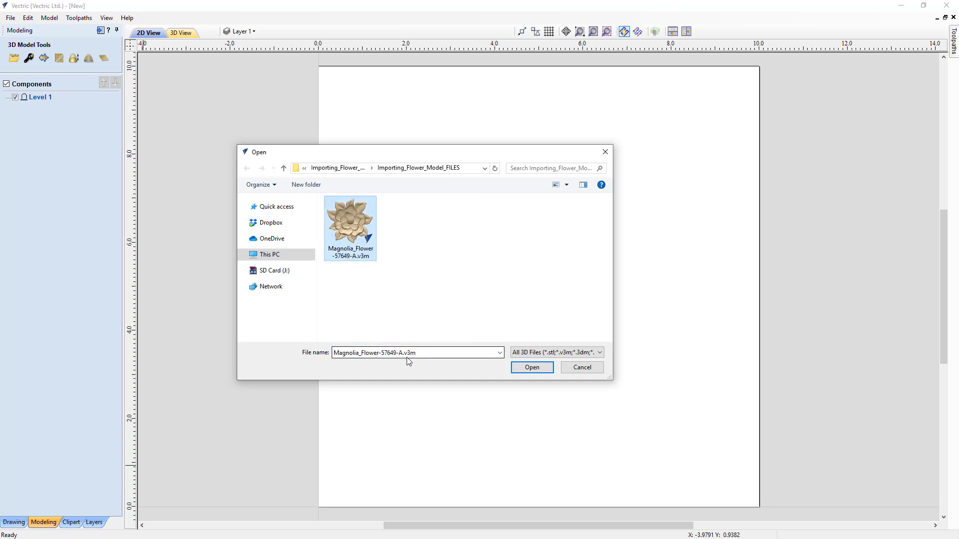
click(530, 368)
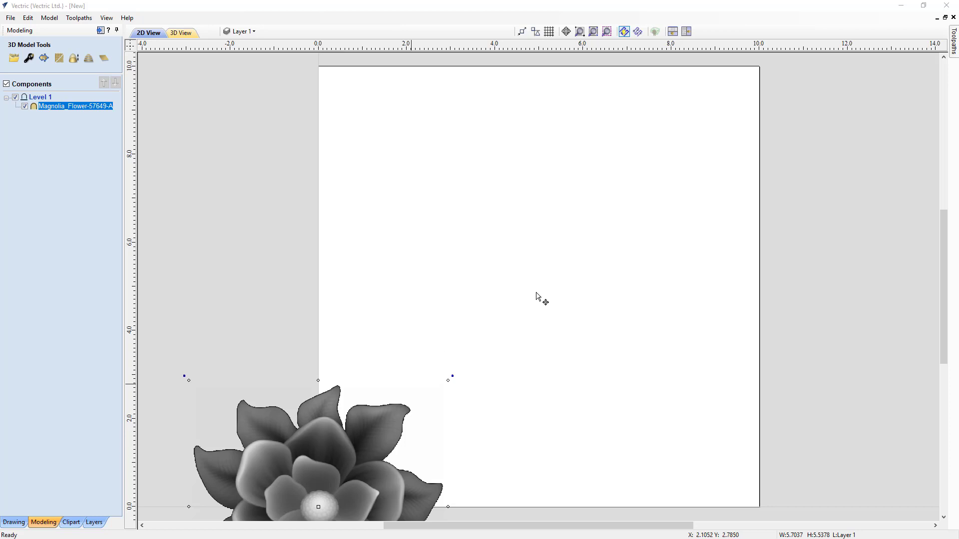
Show the 2D and 3D views side by side and tilt the 3D view to see the flower at an angle.
click(686, 32)
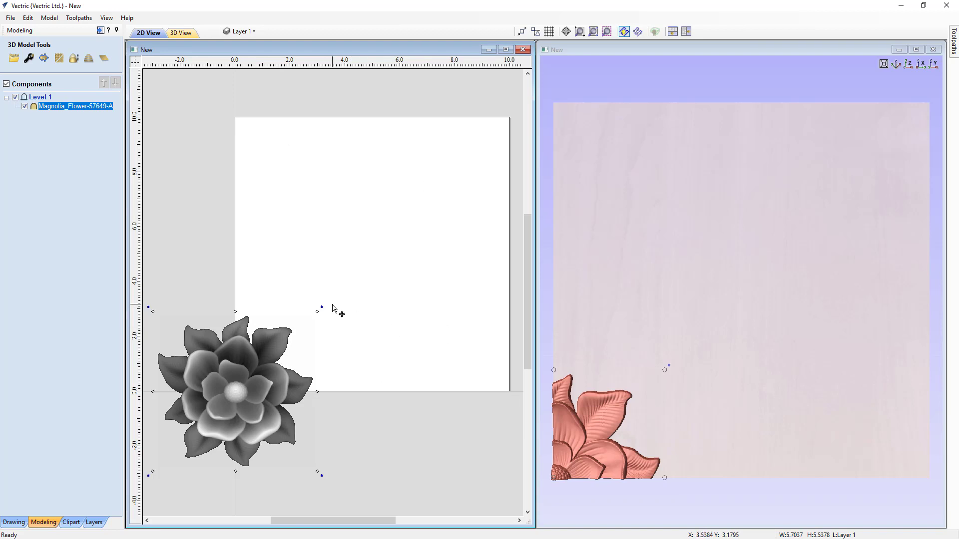
drag(621, 397, 708, 390)
drag(695, 220, 749, 341)
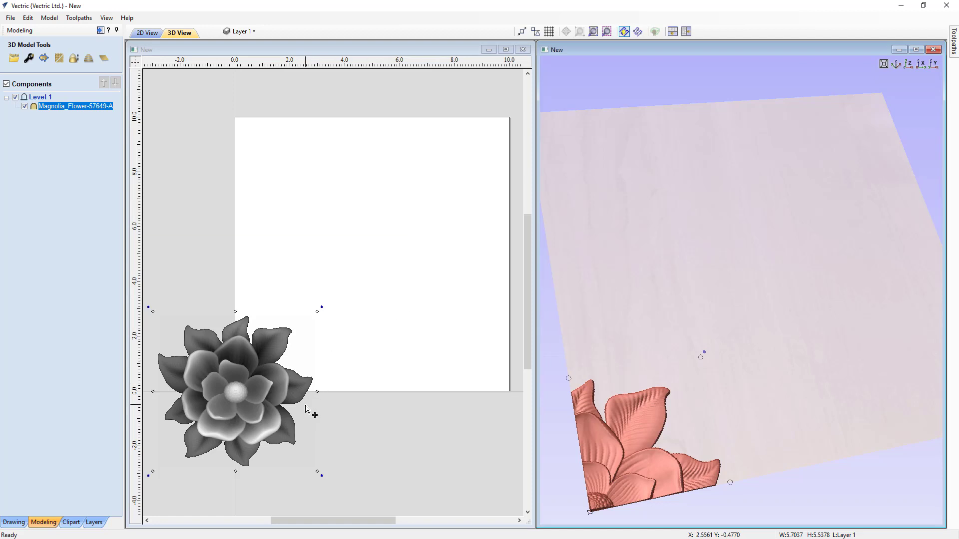
Center the flower component both horizontally and vertically in the material with the alignment tools.
click(14, 522)
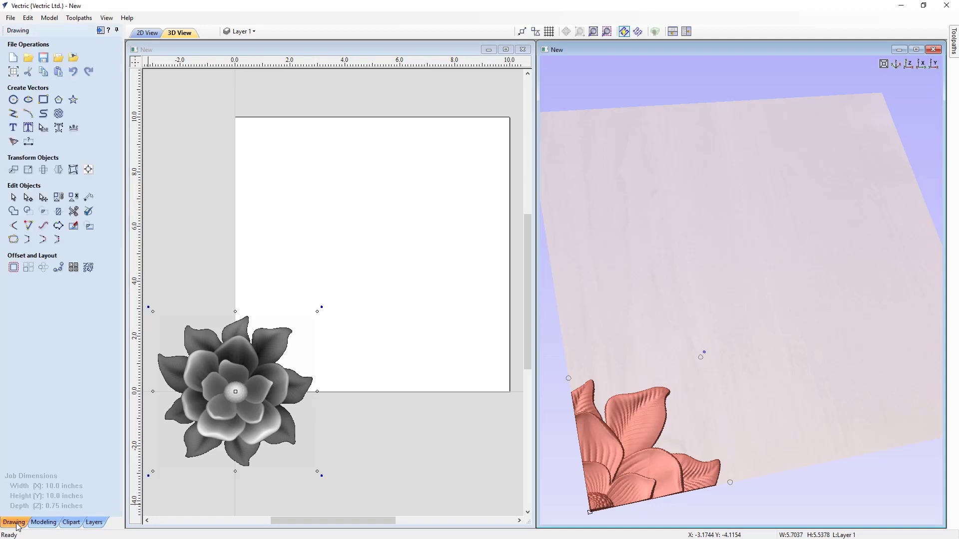
click(89, 170)
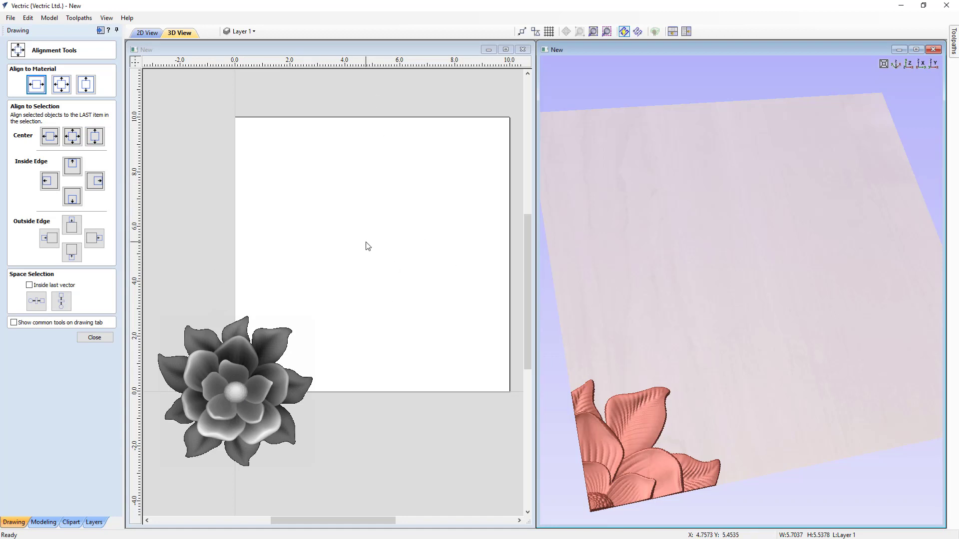
click(61, 88)
click(61, 88)
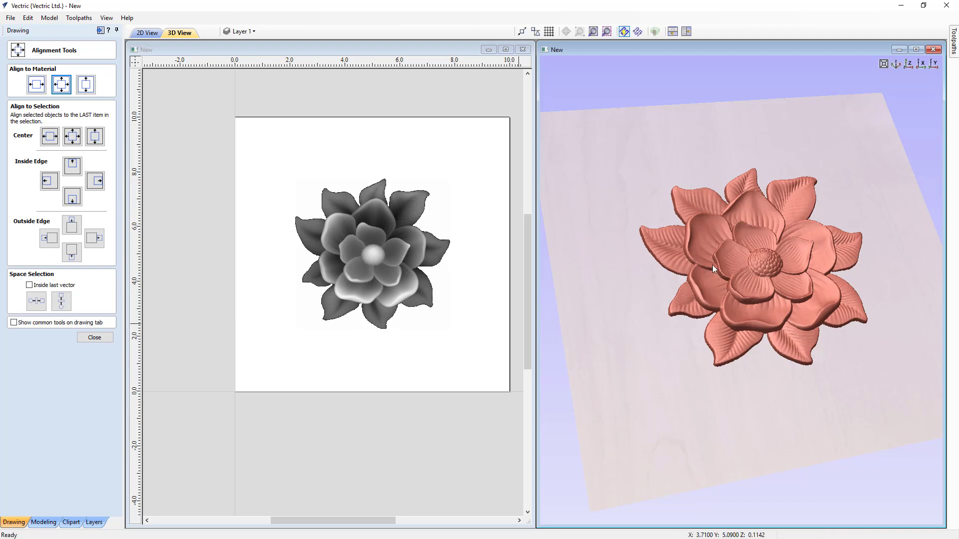
click(95, 338)
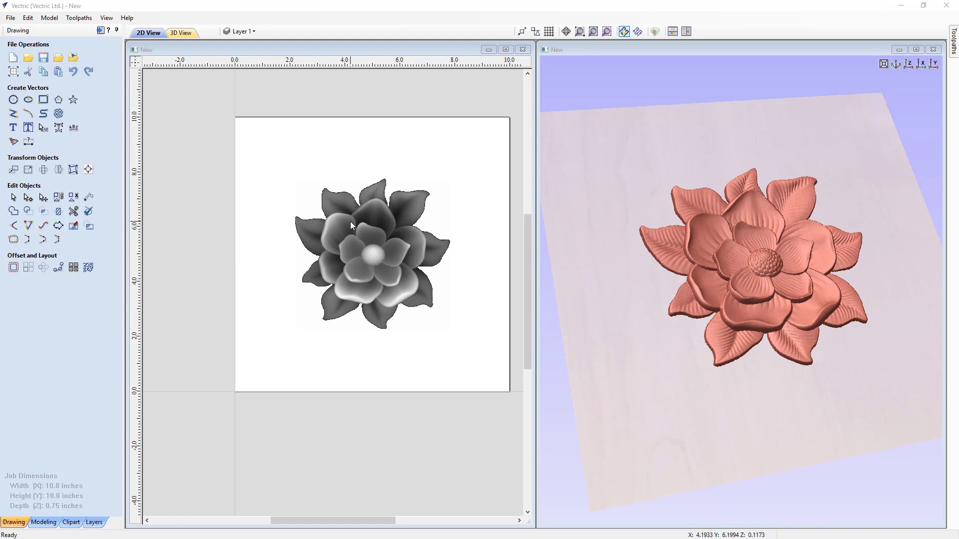
Enlarge the flower freehand from two opposite corners to about 7.9 by 7.7 inches.
click(377, 249)
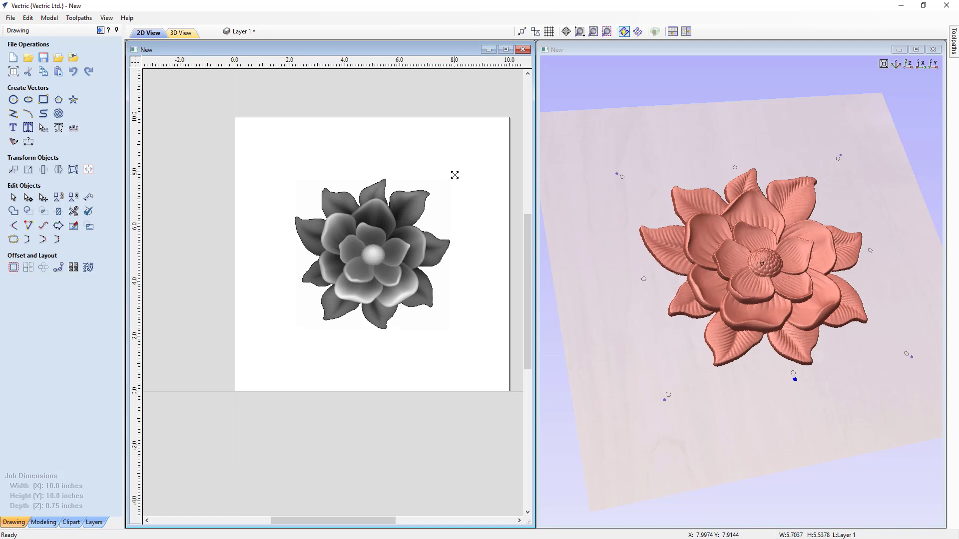
drag(455, 175, 488, 134)
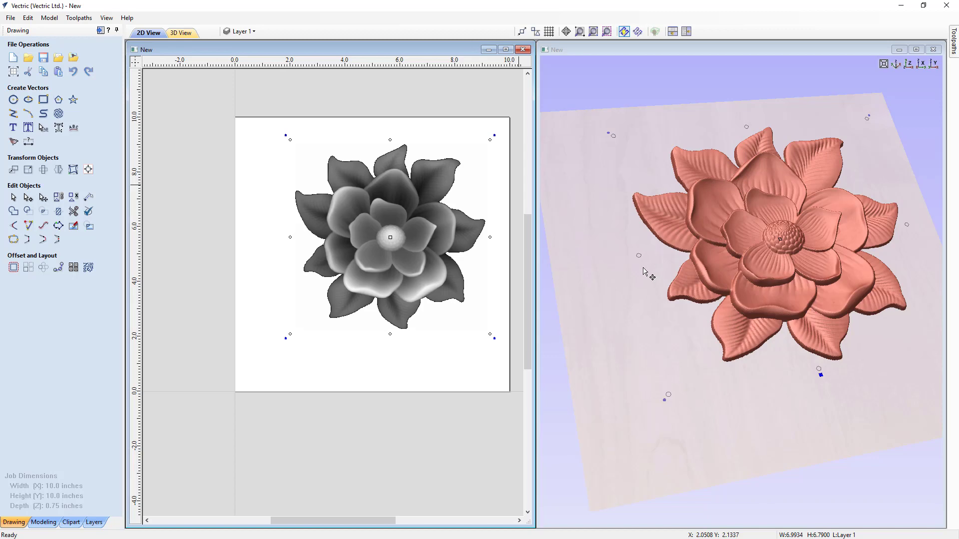
drag(668, 394, 644, 437)
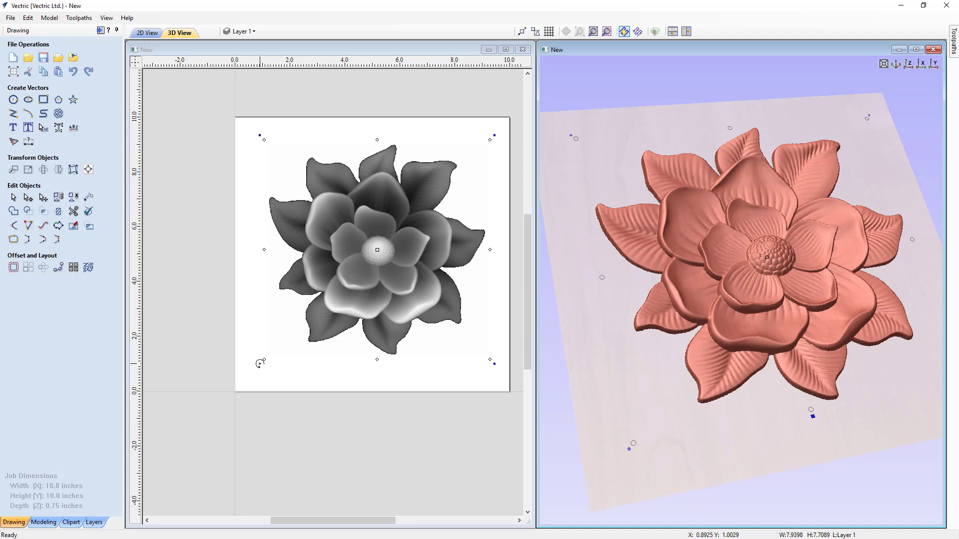
Rotate the flower freehand about its center in both directions, using the 2D and the 3D view.
drag(260, 363, 301, 388)
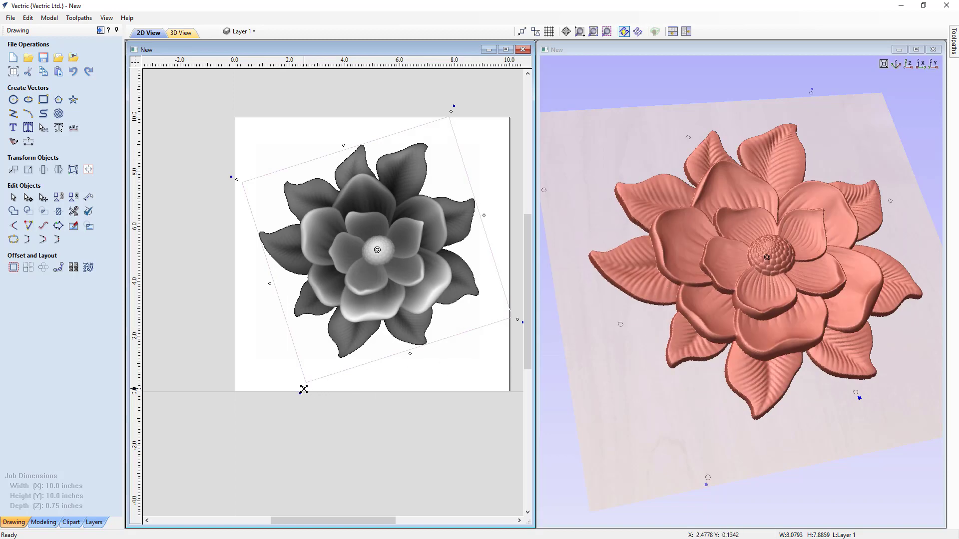
drag(298, 393, 269, 343)
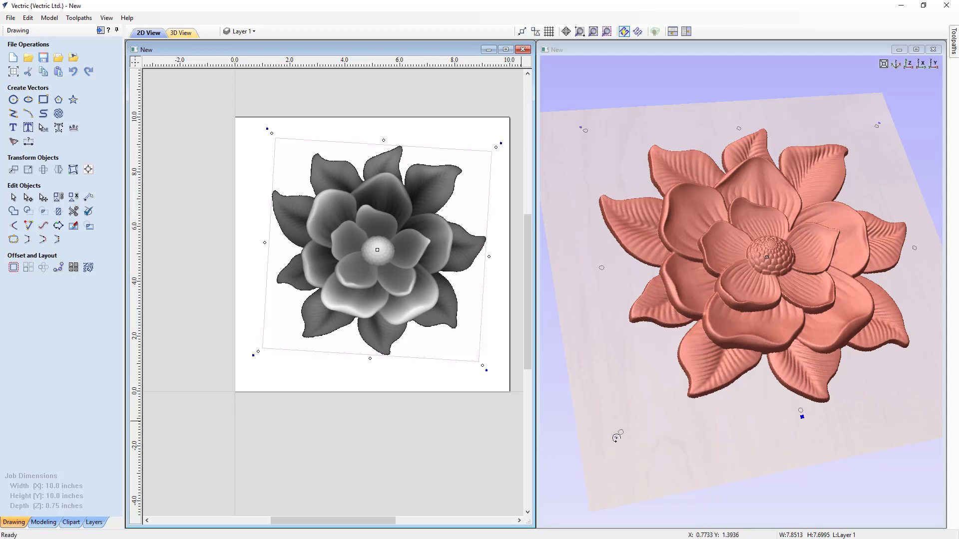
click(636, 455)
drag(634, 452, 670, 449)
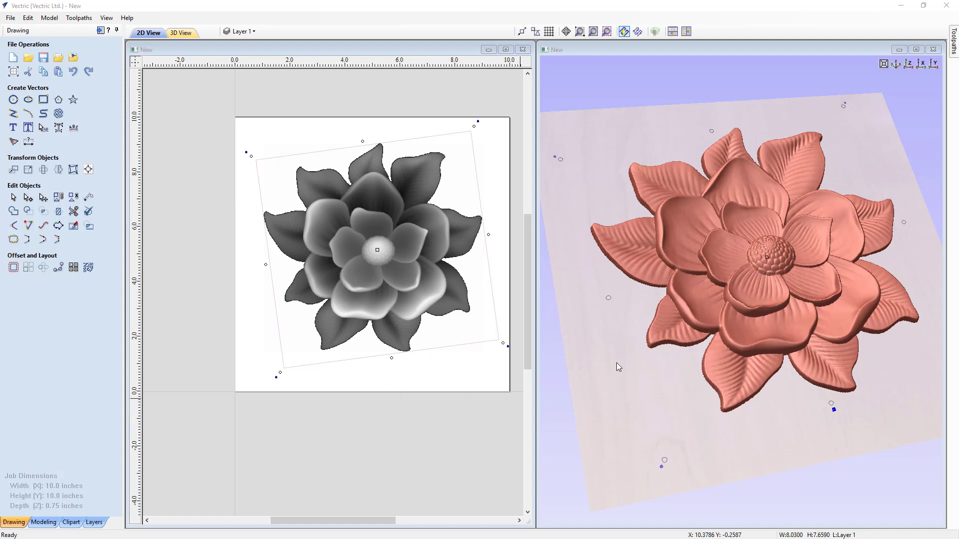
Undo the freehand rotations and both corner resizes of the flower.
click(73, 71)
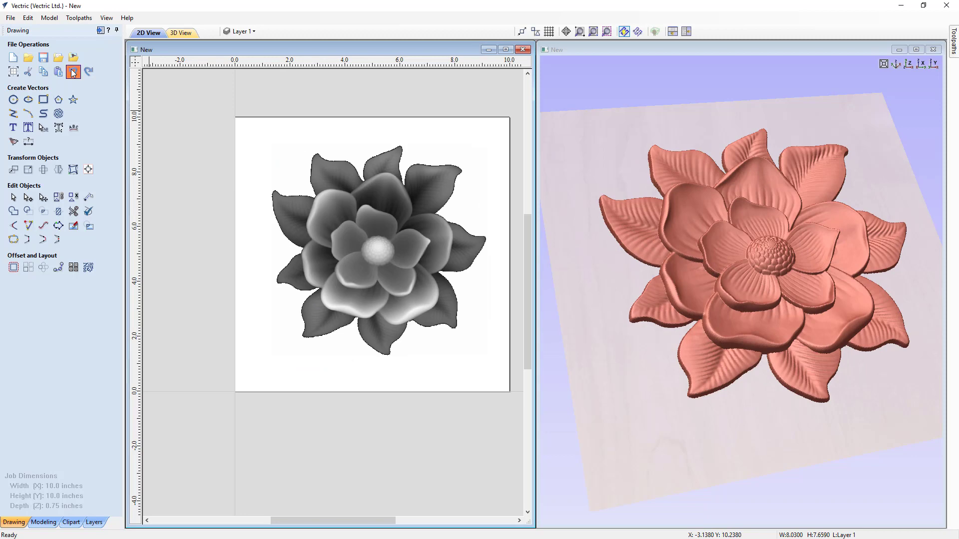
click(72, 71)
click(73, 71)
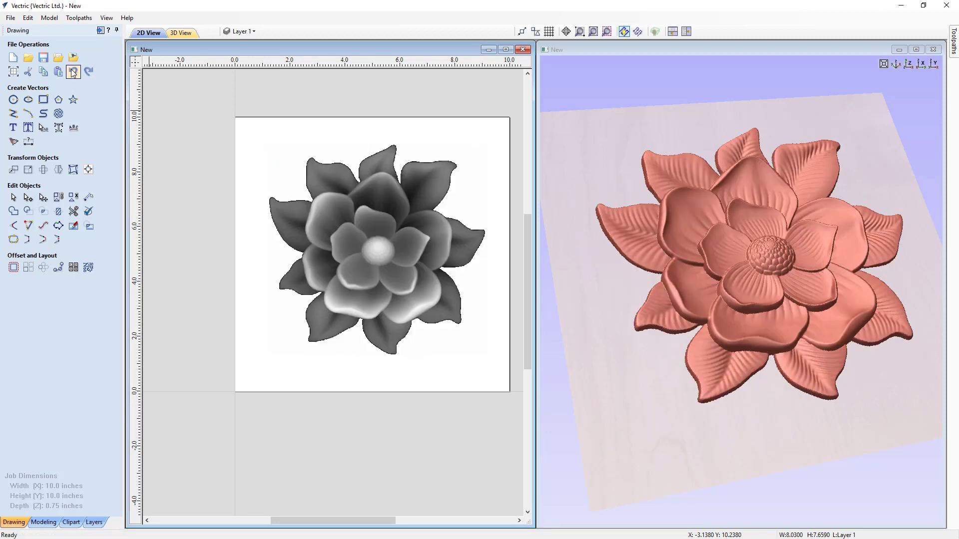
click(73, 72)
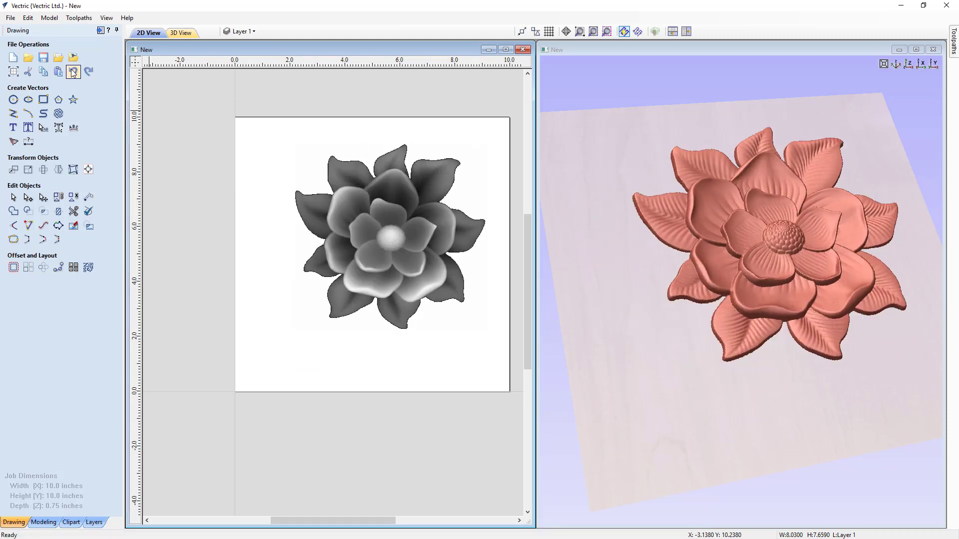
click(73, 71)
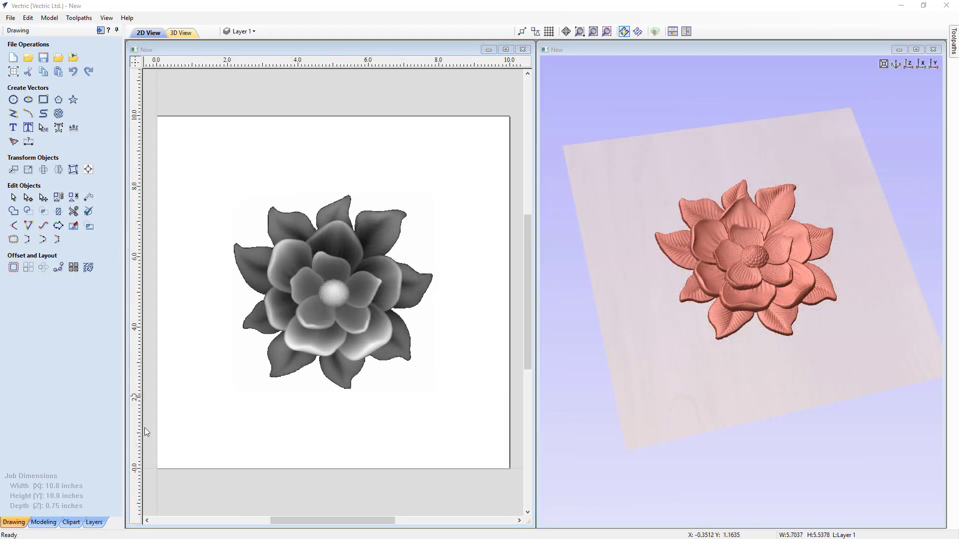
Resize the flower about its center to a width of 11 inches with linked XY and Auto Scale Z.
click(61, 159)
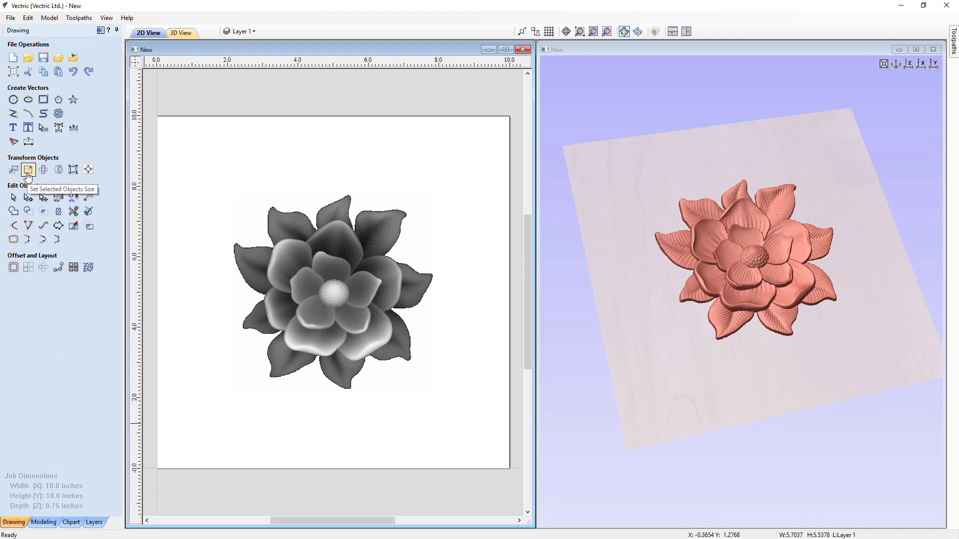
click(27, 170)
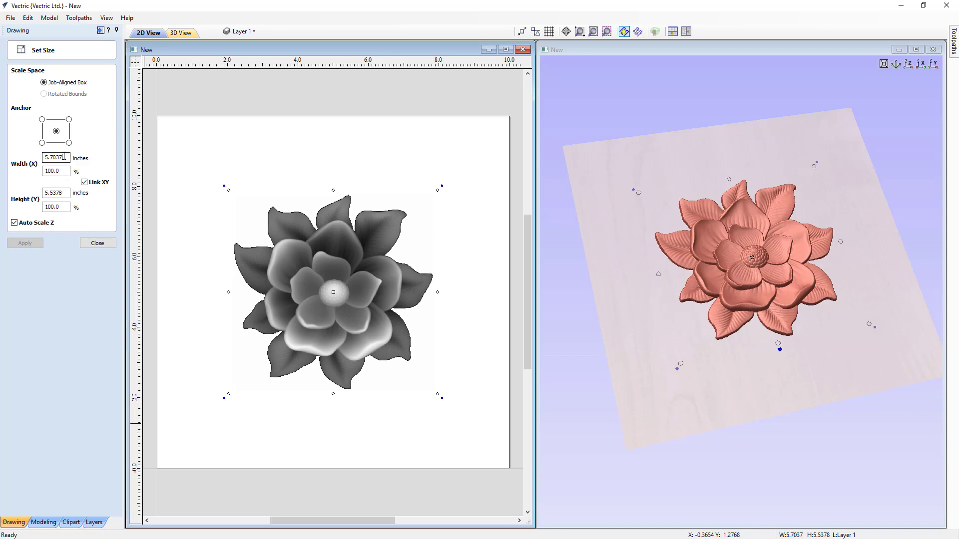
drag(66, 158, 39, 158)
text(11)
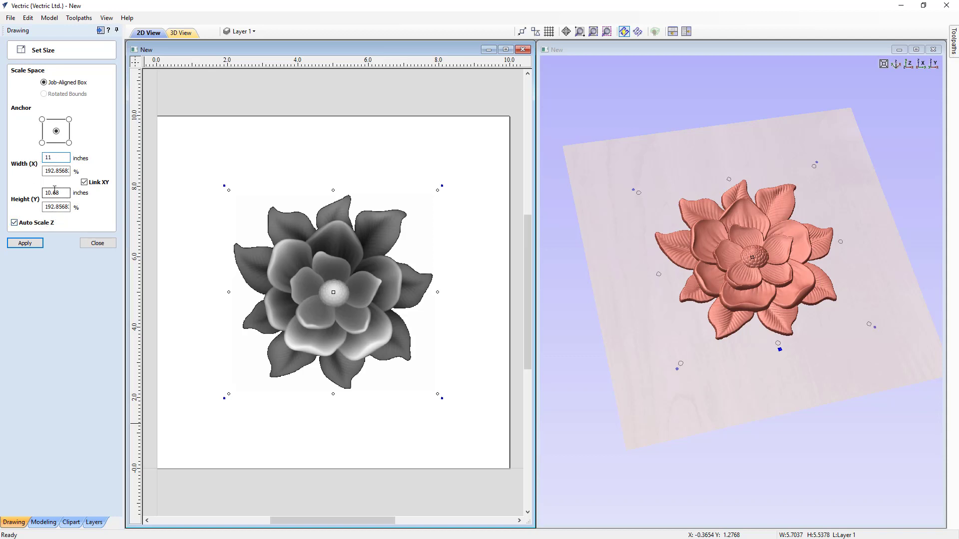
click(25, 243)
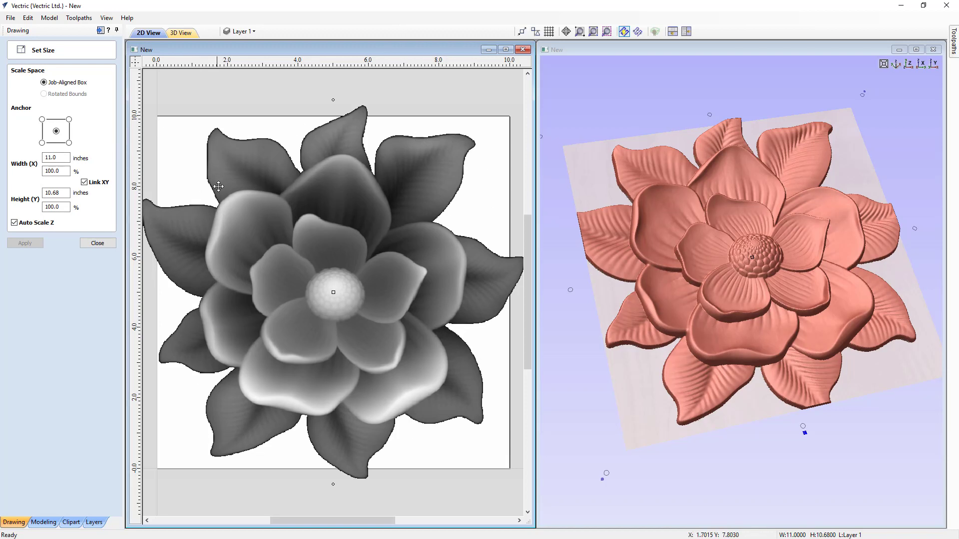
Set the flower's width to 9.0 inches, keeping its proportions, and finish sizing.
double_click(43, 156)
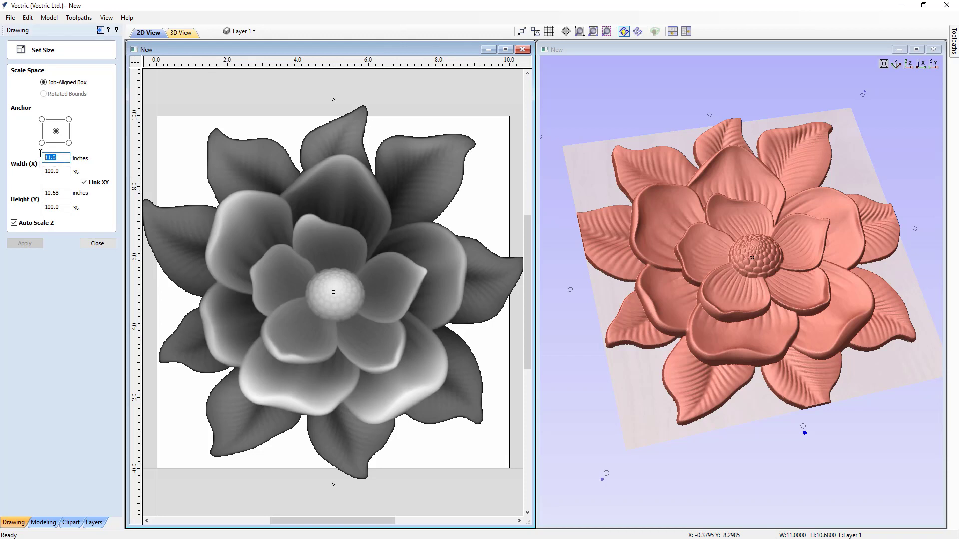
text(9.0)
click(40, 244)
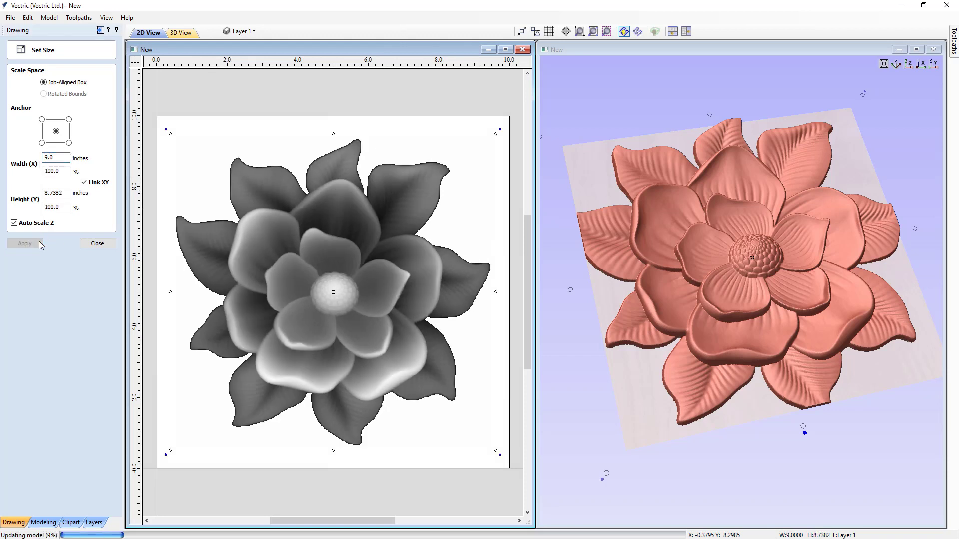
click(97, 243)
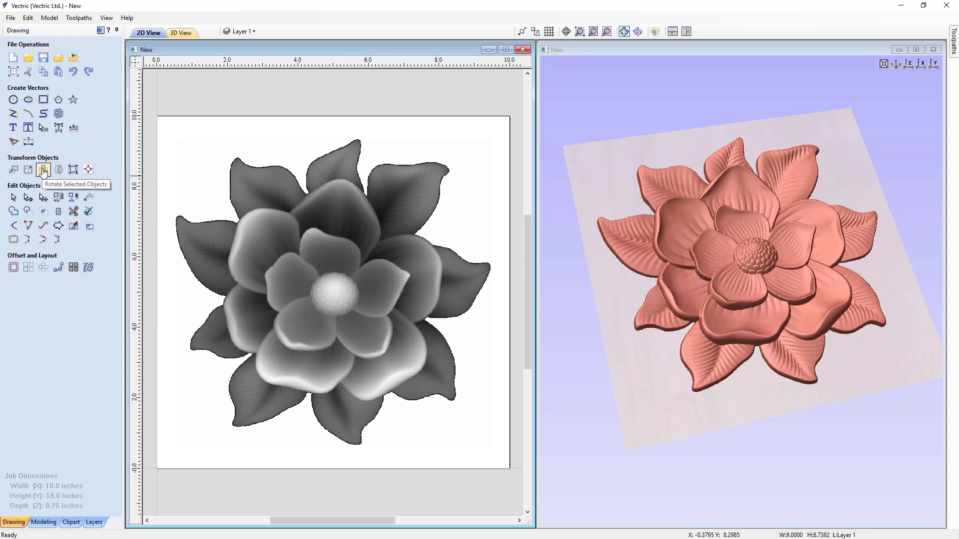
Rotate the flower by a relative angle of 5 degrees about its center.
click(43, 172)
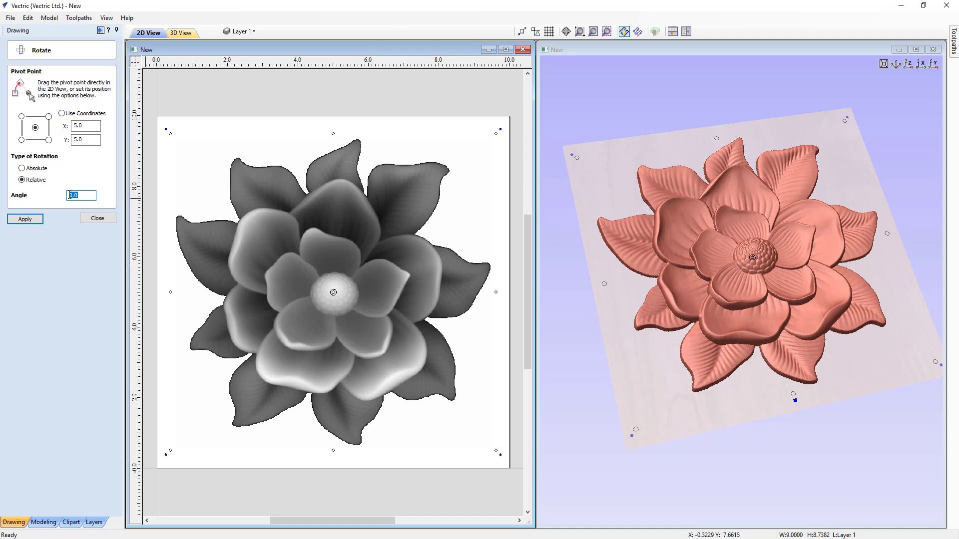
text(5)
click(25, 219)
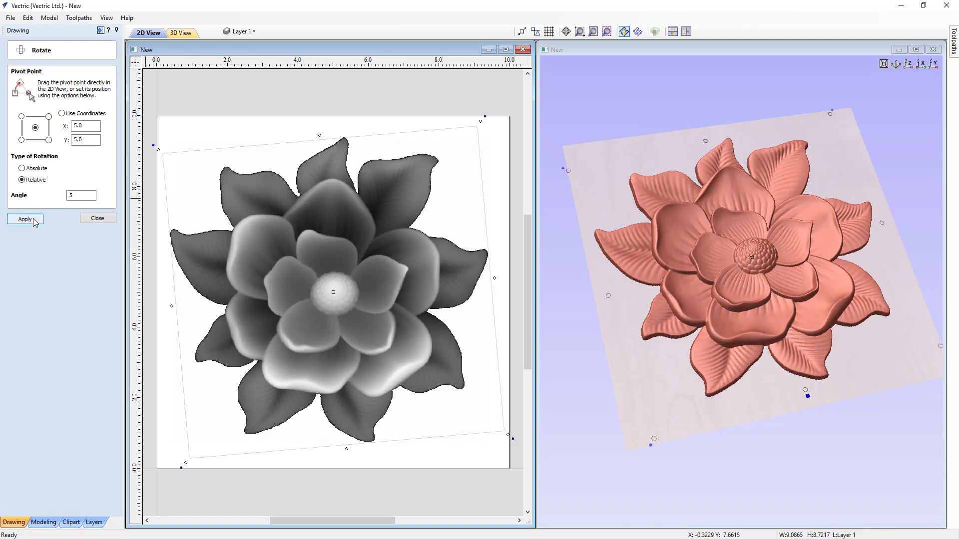
click(106, 219)
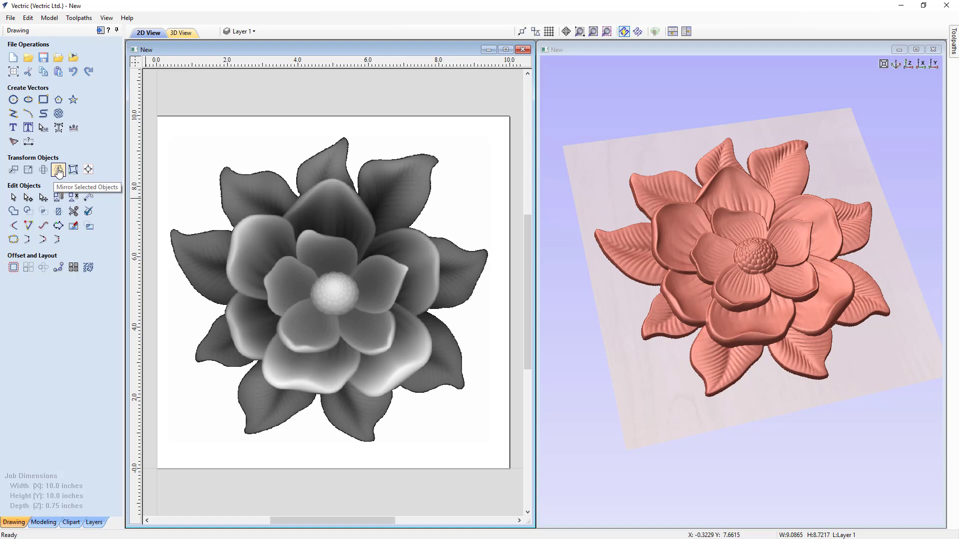
Flip the flower horizontally about the job center without creating a mirrored copy.
click(59, 170)
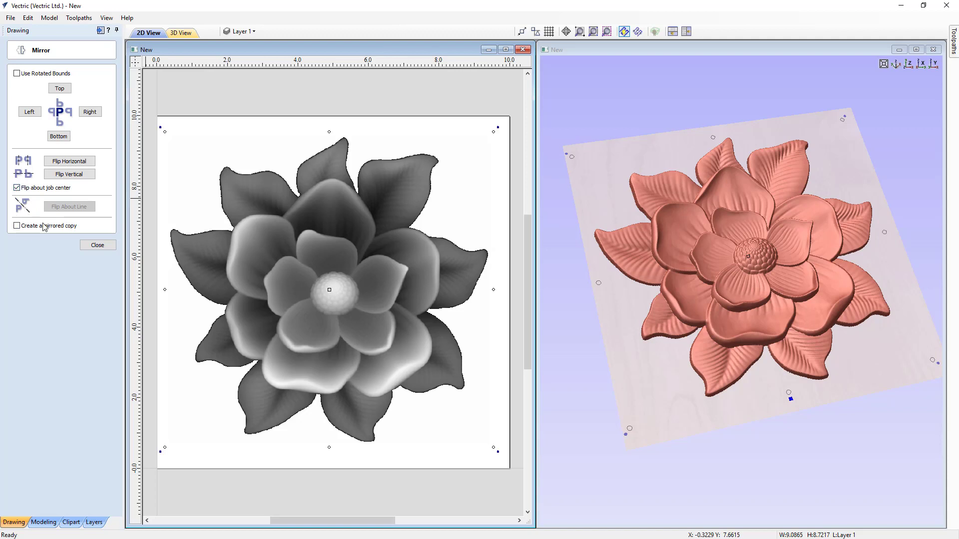
click(70, 161)
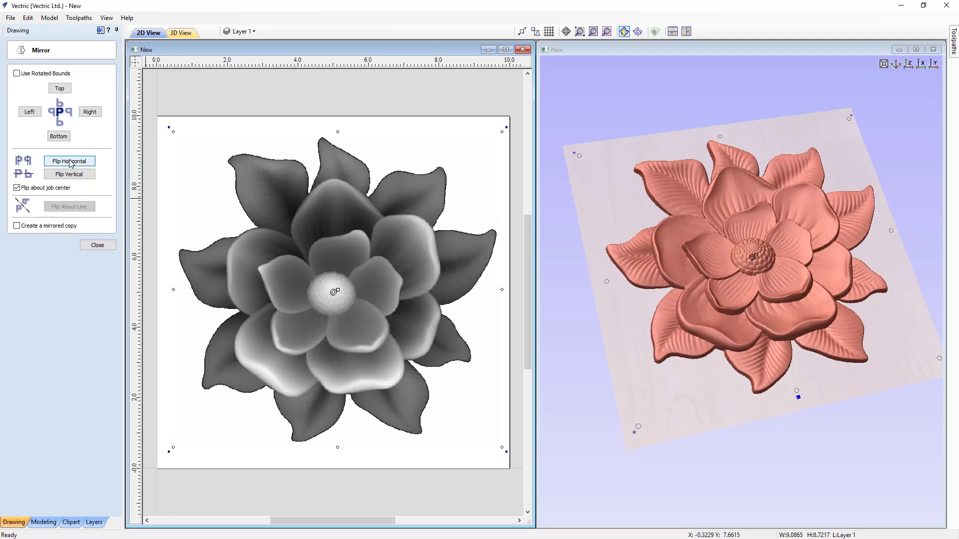
click(98, 245)
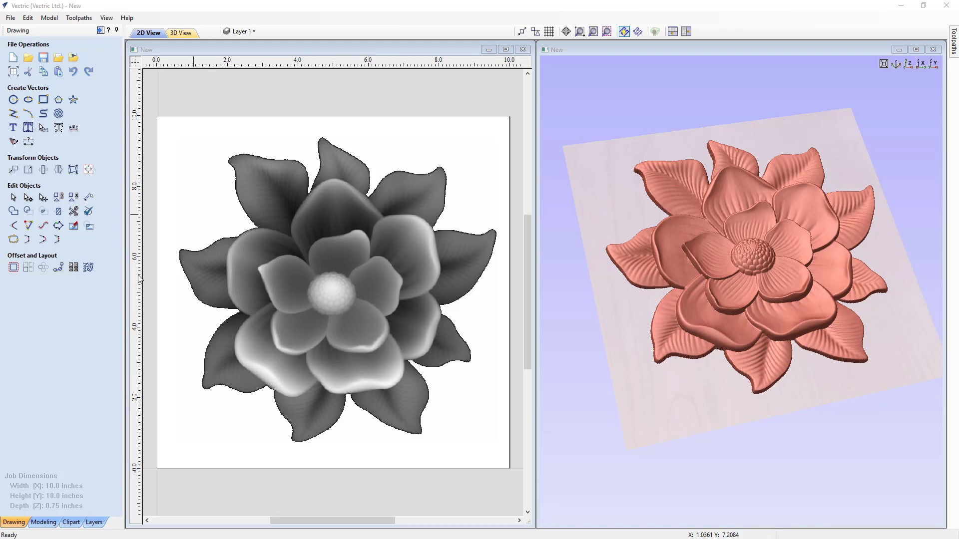
Set the magnolia flower component's shape height to 0.55 inches.
click(49, 522)
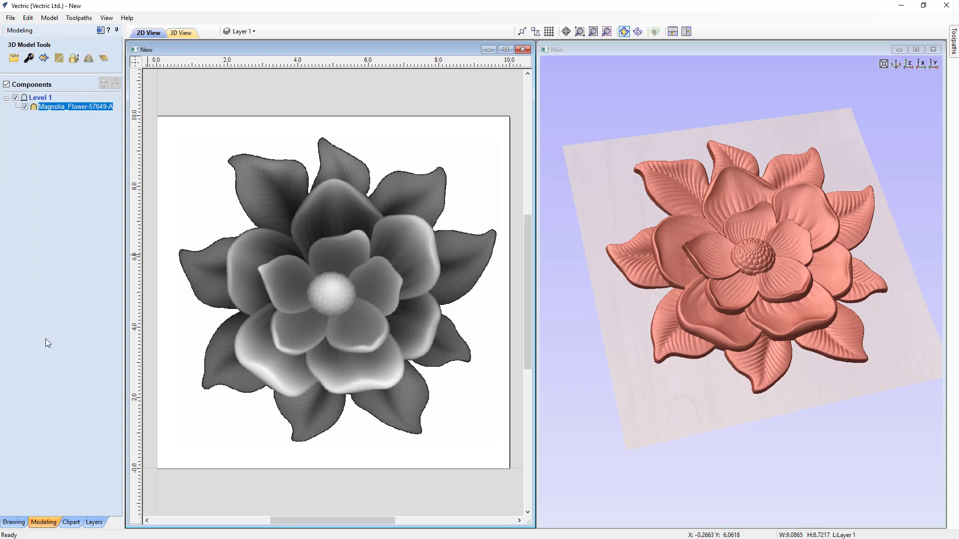
click(28, 59)
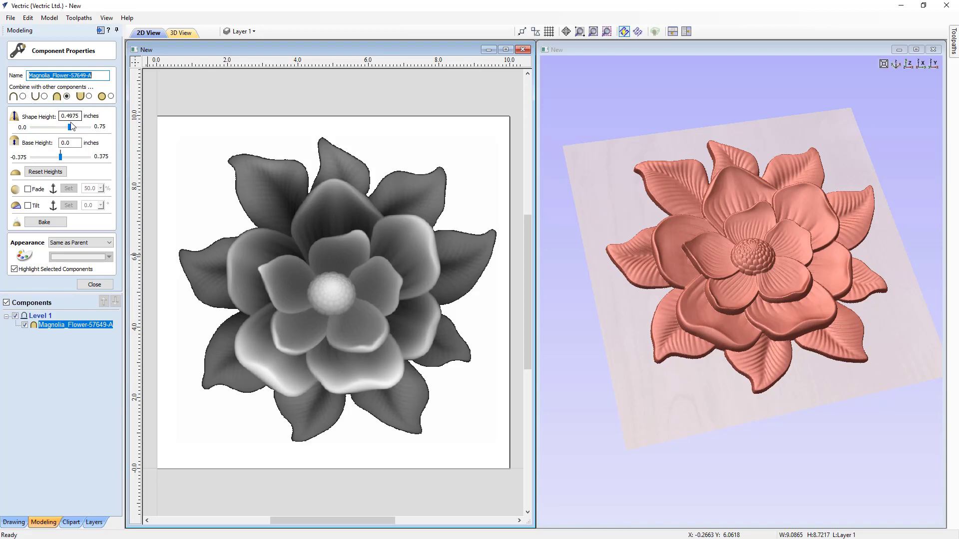
mouse_move(69, 127)
mouse_down()
mouse_move(88, 126)
mouse_move(56, 128)
mouse_move(83, 116)
mouse_up()
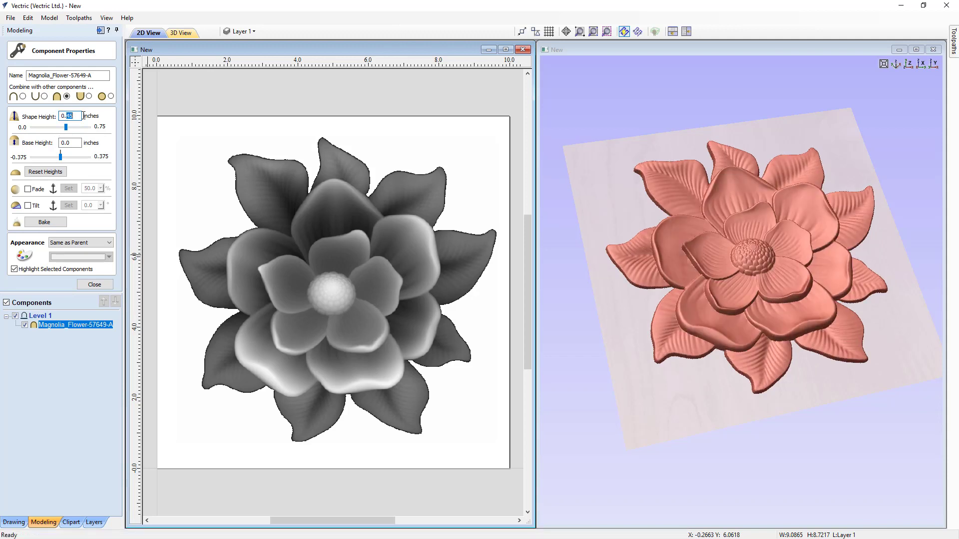
text(55)
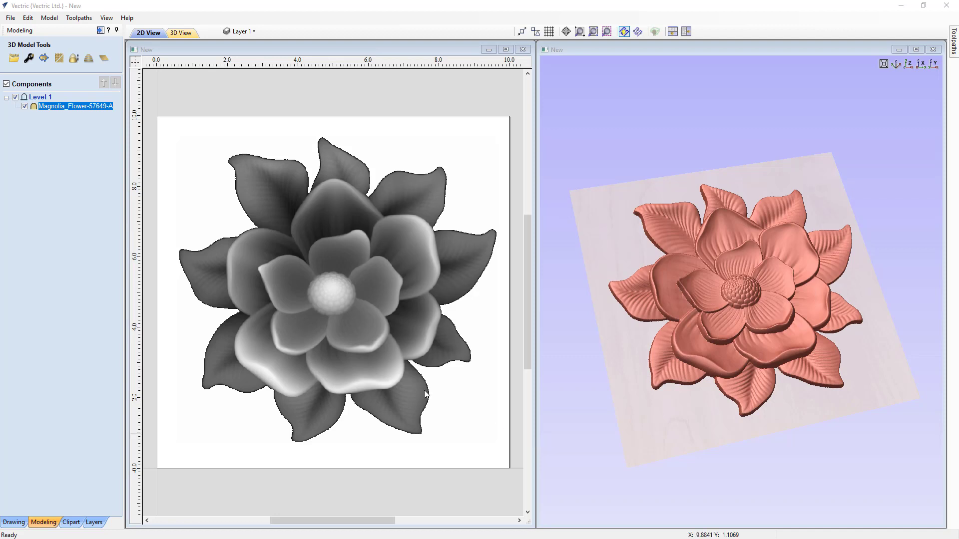
Switch to toolpath creation and set a 0.05 inch gap above the model in the material setup.
click(100, 30)
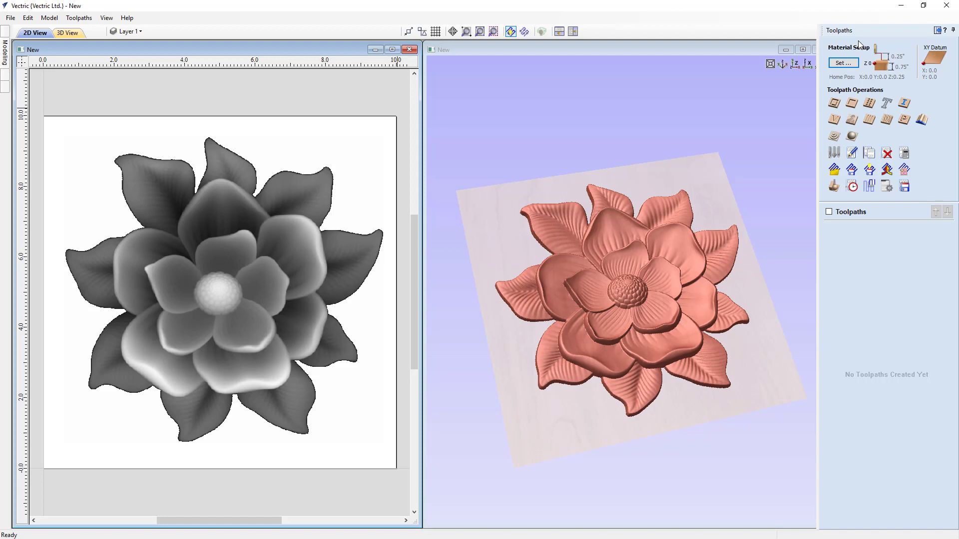
click(844, 66)
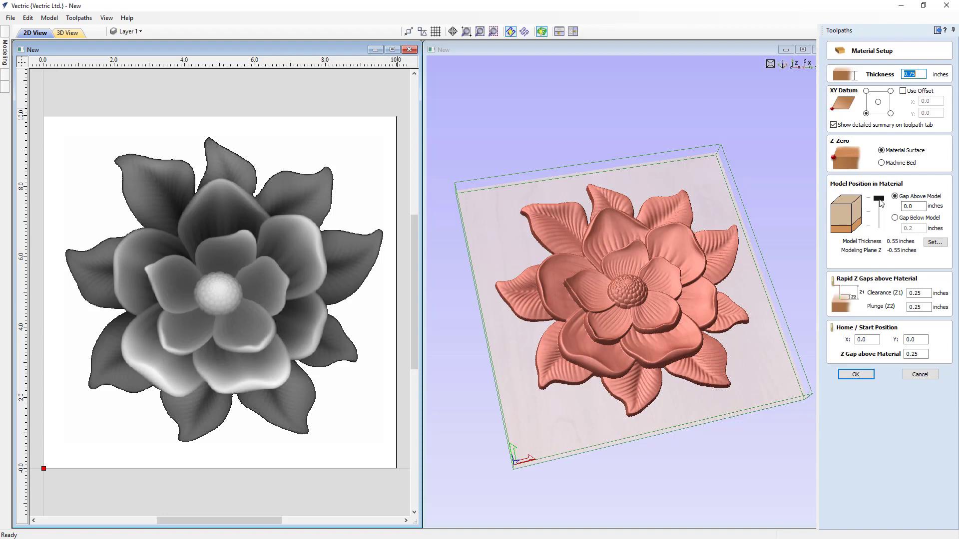
click(879, 199)
drag(880, 203, 879, 206)
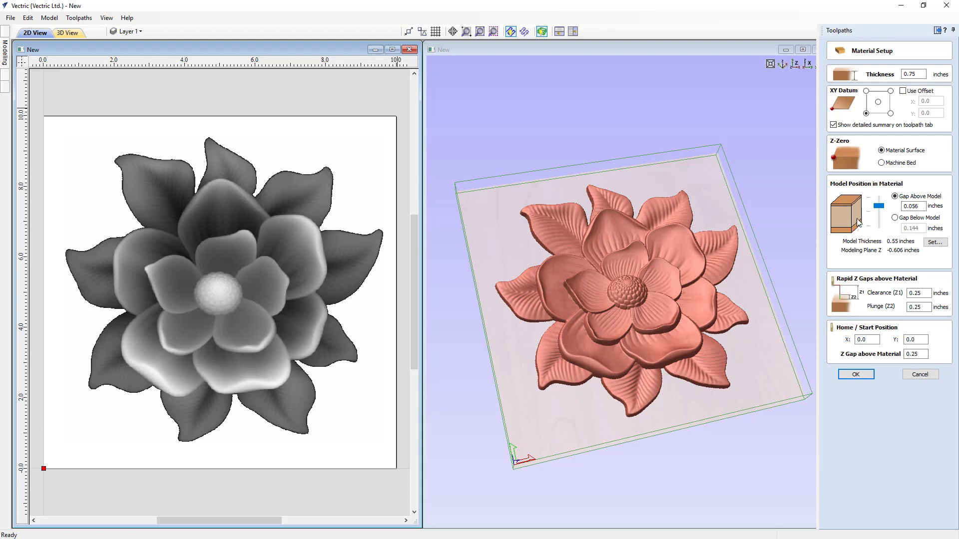
drag(878, 205, 880, 206)
drag(912, 207, 918, 207)
text(5)
click(855, 375)
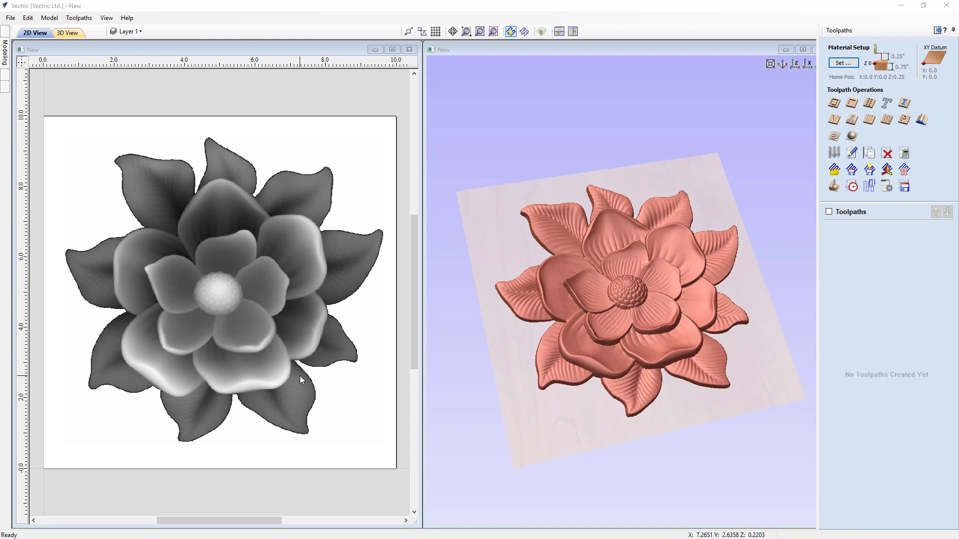
click(312, 343)
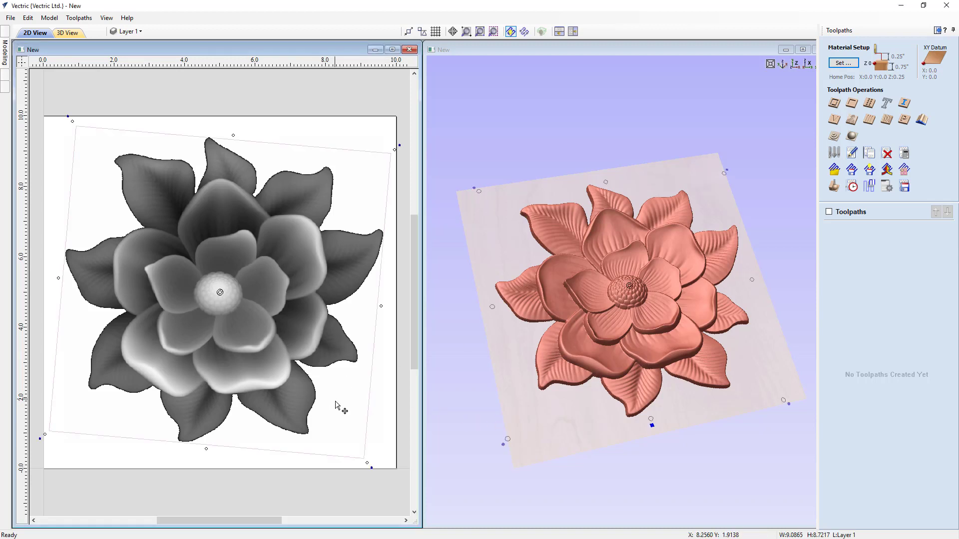
click(378, 465)
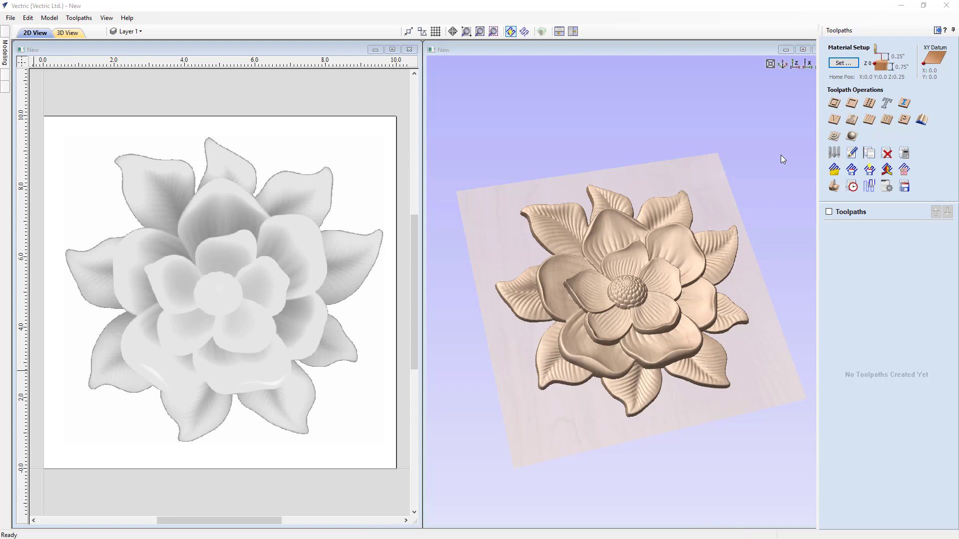
Start a 3D rough machining toolpath and choose the 1/4" end mill as its tool.
click(834, 136)
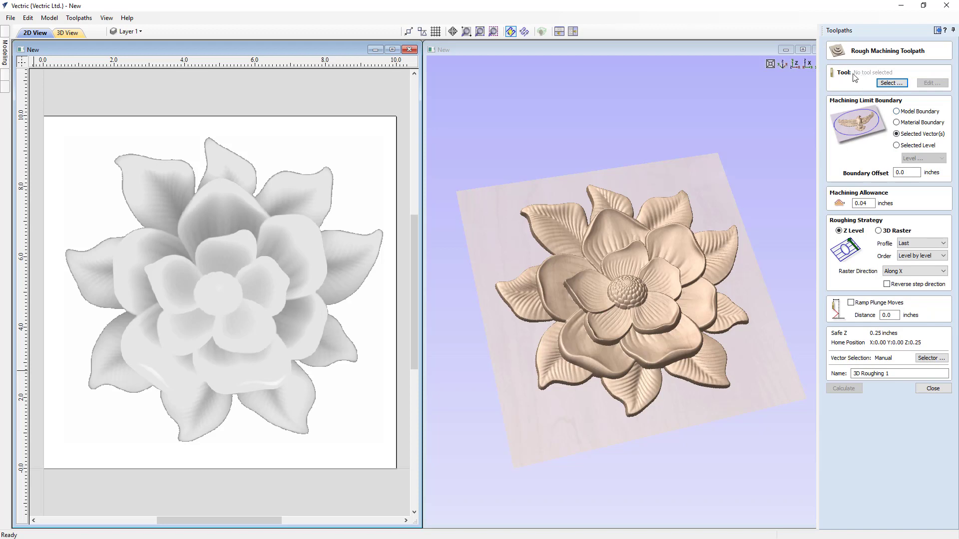
click(891, 83)
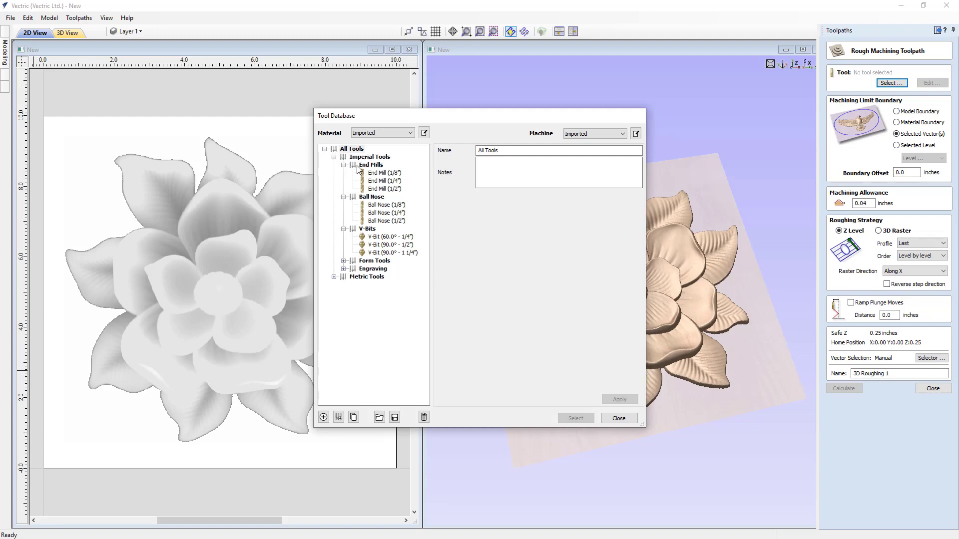
click(384, 180)
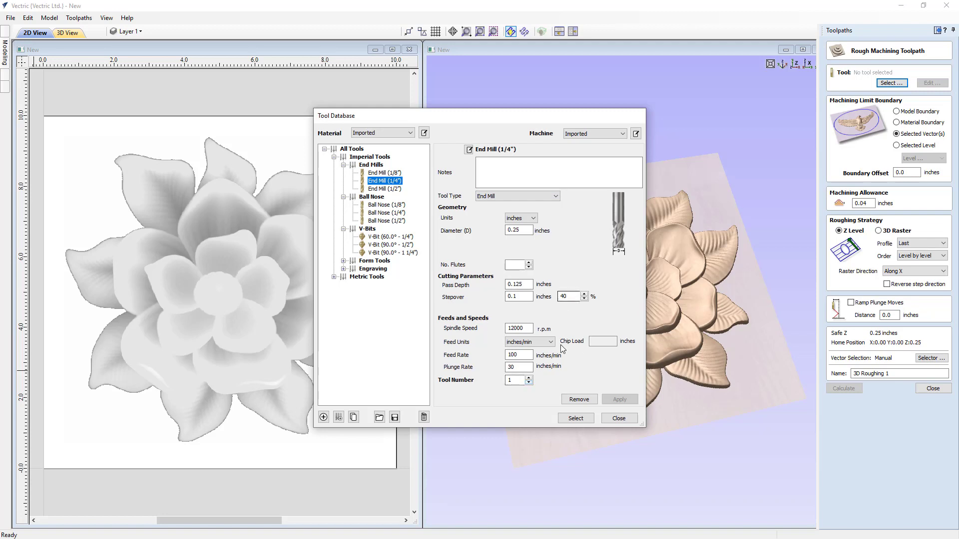
click(576, 418)
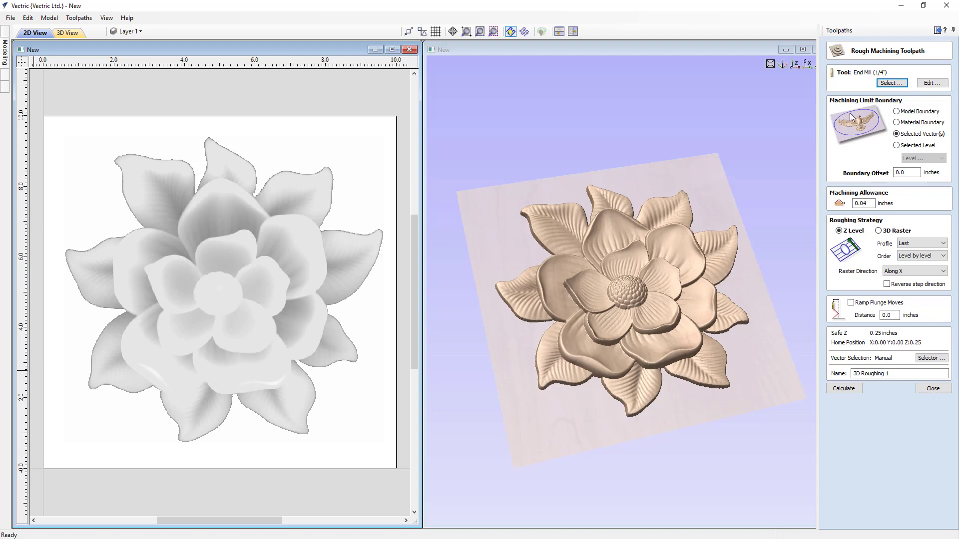
Limit the roughing to the model boundary with a 0.25 inch offset and 0.03 inch machining allowance, and calculate the toolpath.
click(896, 112)
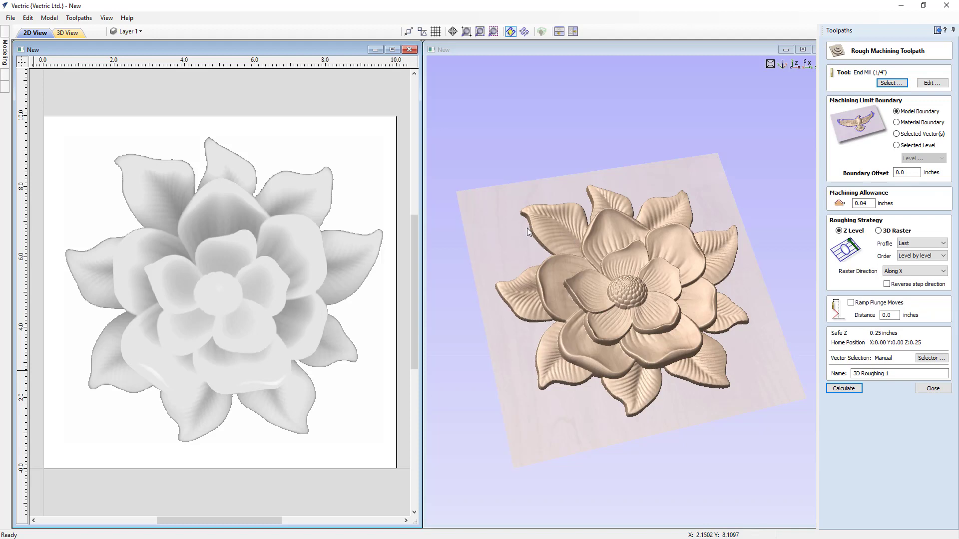
double_click(909, 172)
text(.25)
click(864, 204)
click(844, 389)
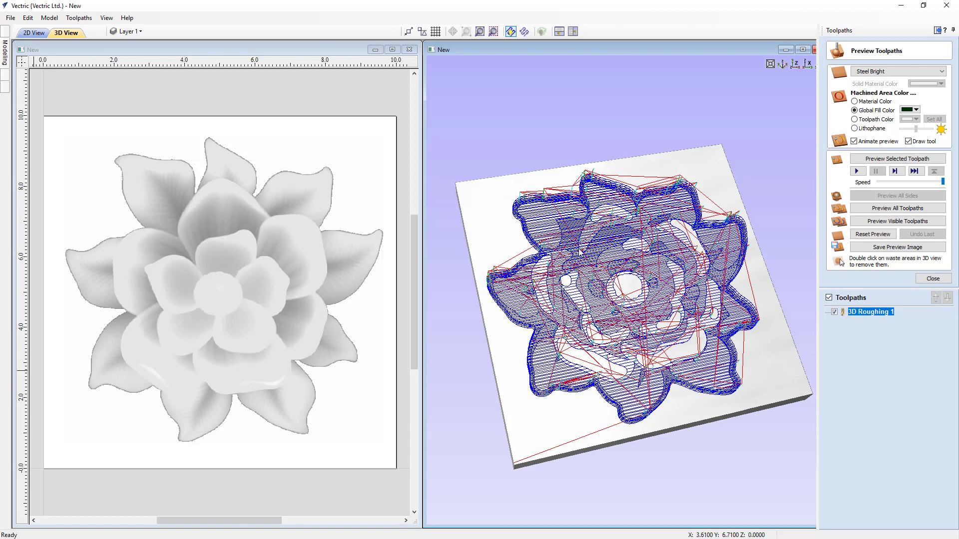
Preview the roughing toolpath and show it in Canadian Maple with machined areas in the material color.
click(882, 159)
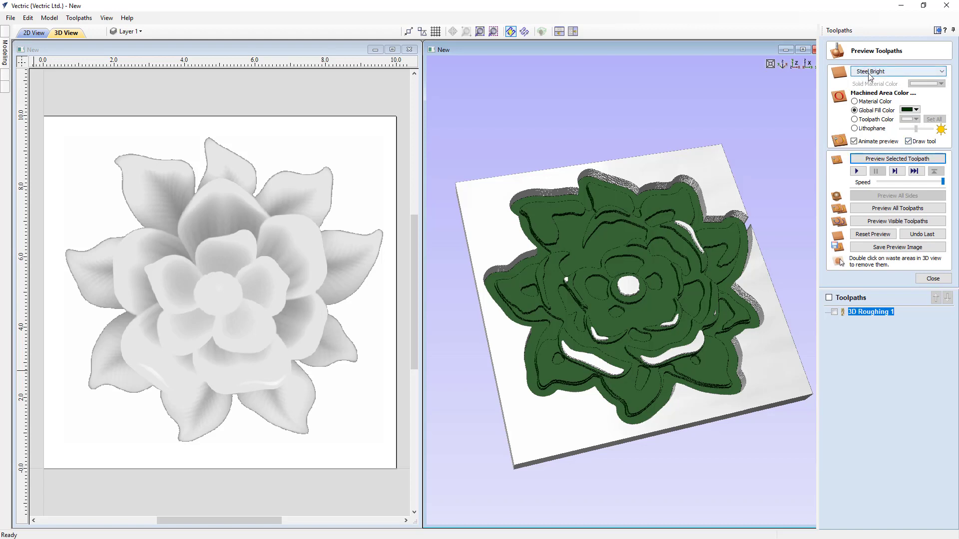
click(885, 75)
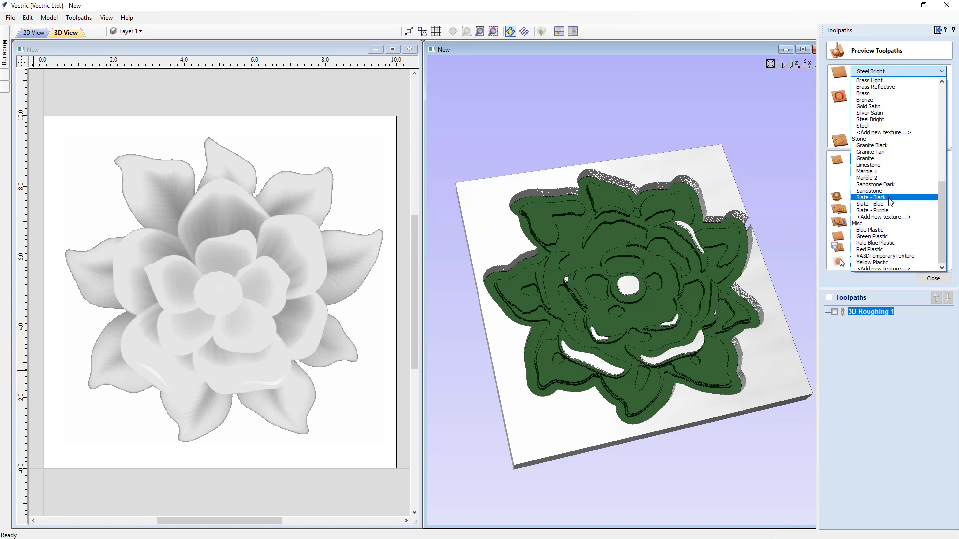
scroll(889, 201, up, 10)
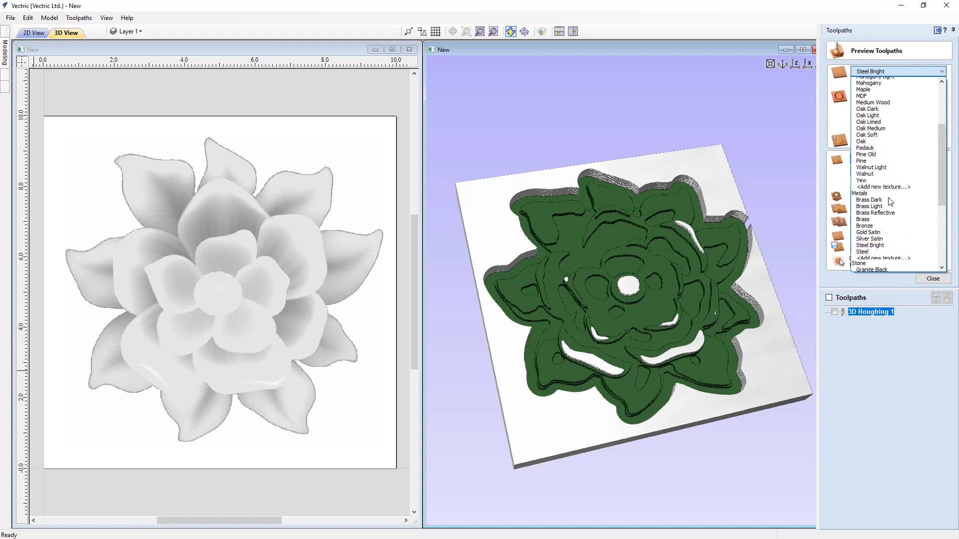
scroll(889, 202, up, 2)
click(897, 149)
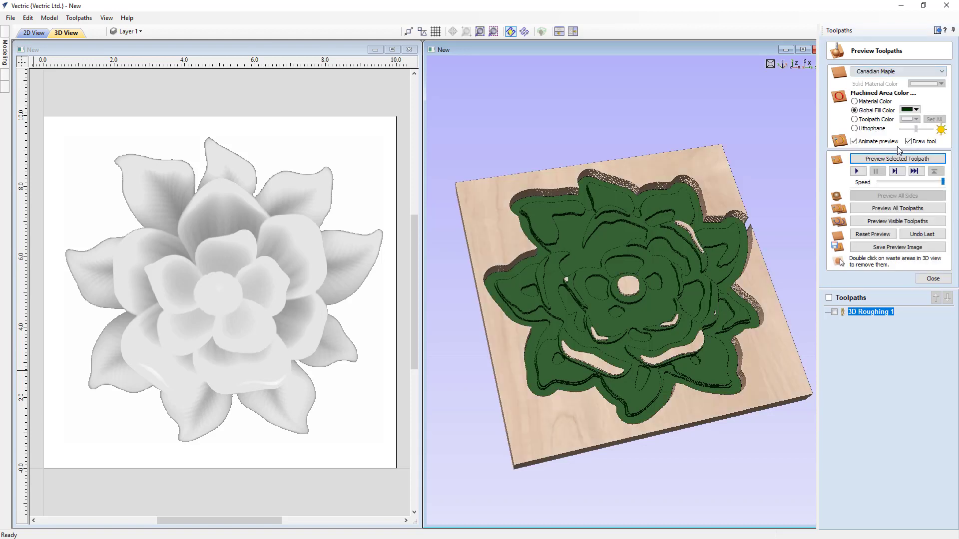
click(855, 102)
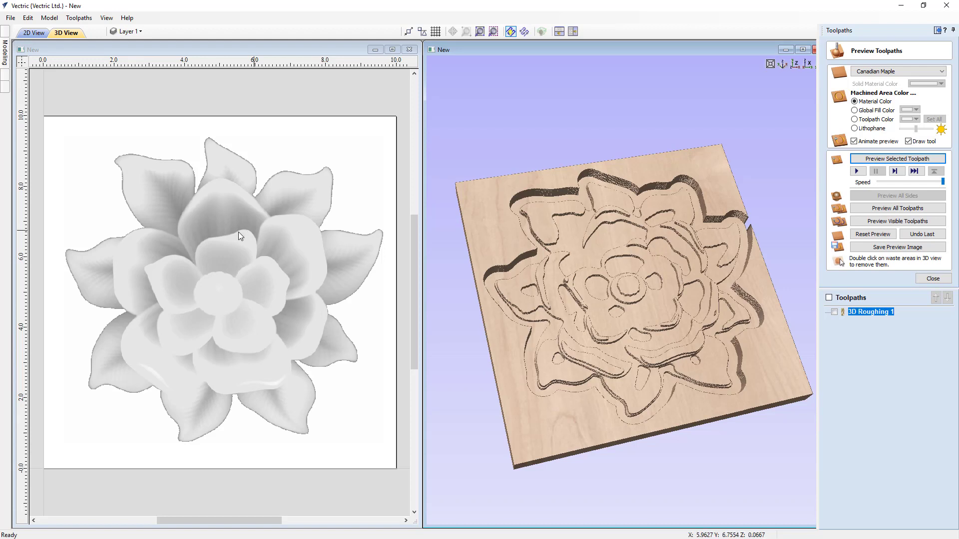
Center the flower in the job material.
click(238, 260)
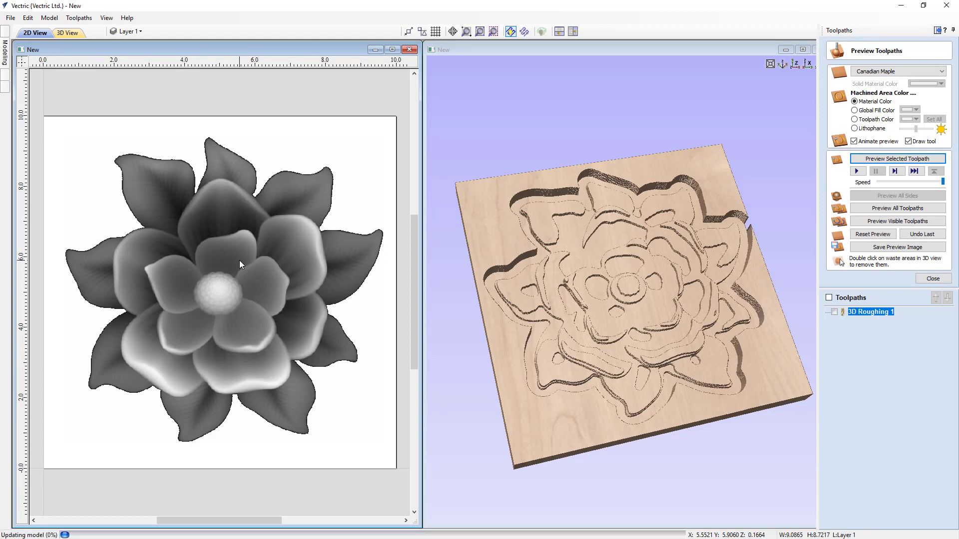
key(F9)
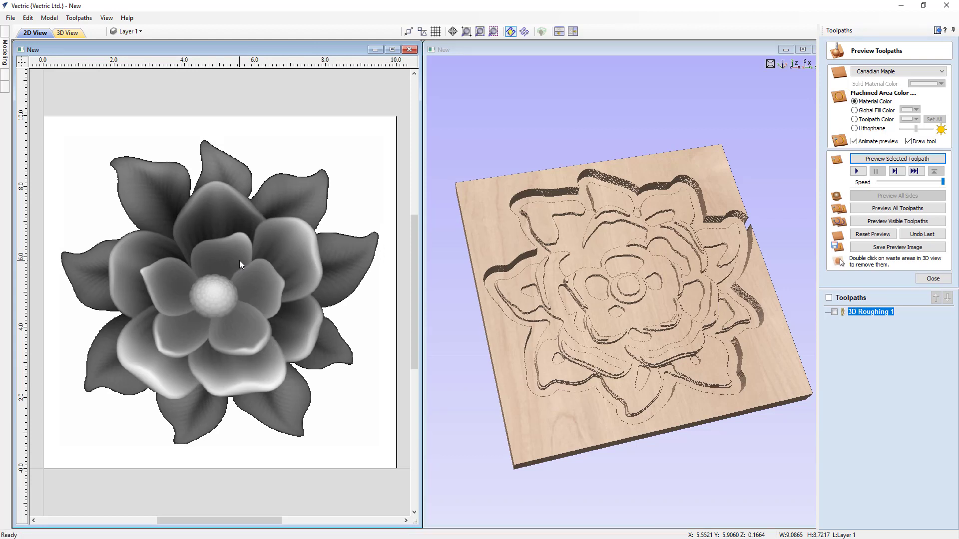
Recalculate the roughing toolpath with its existing settings, reset the preview and preview the visible toolpath.
double_click(868, 313)
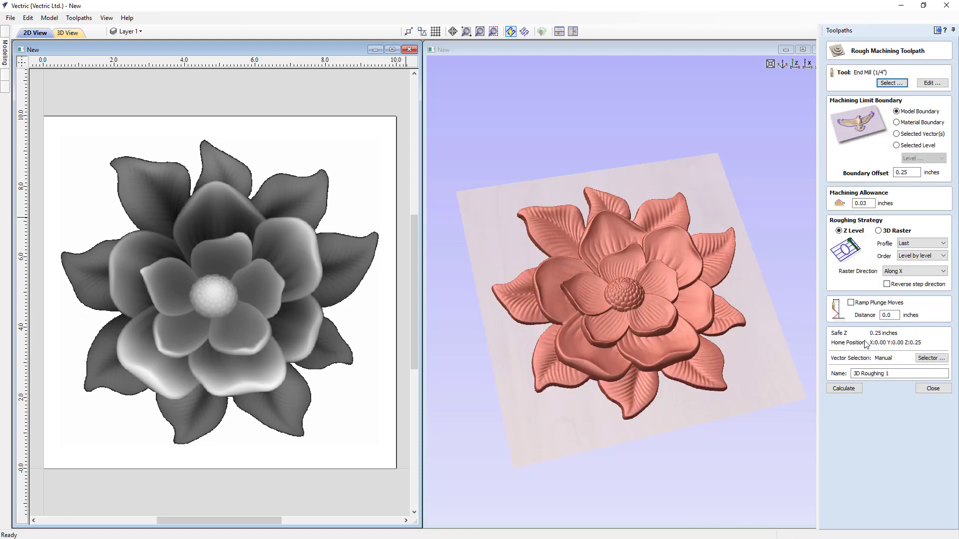
click(844, 389)
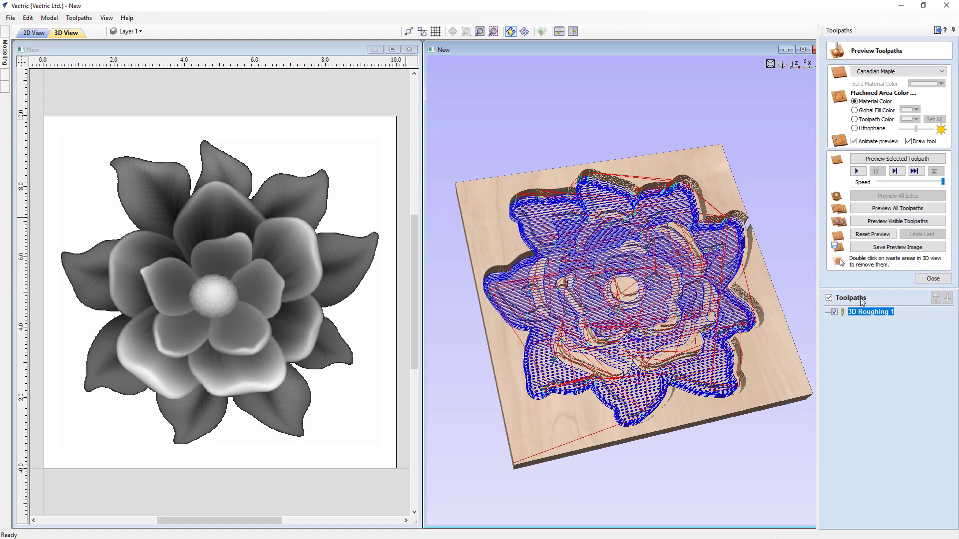
click(872, 234)
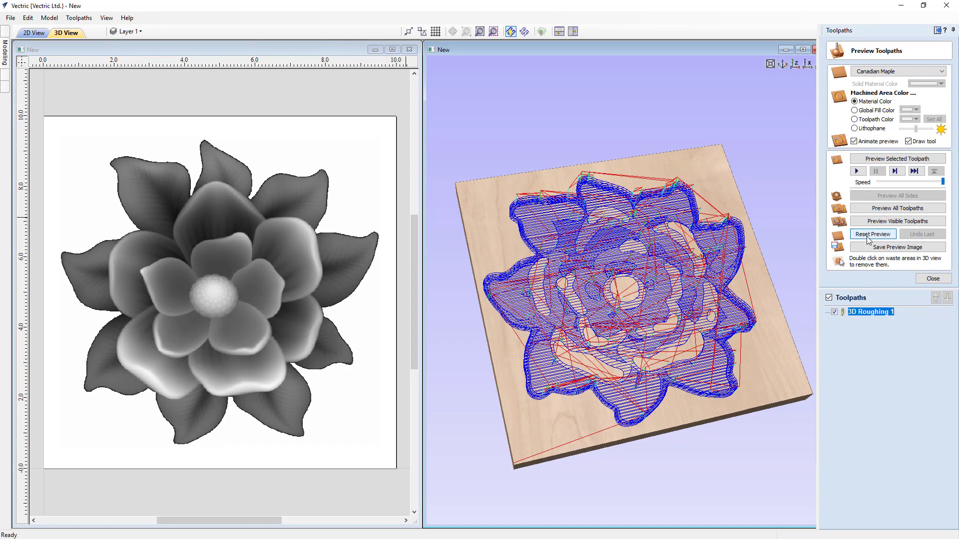
click(871, 220)
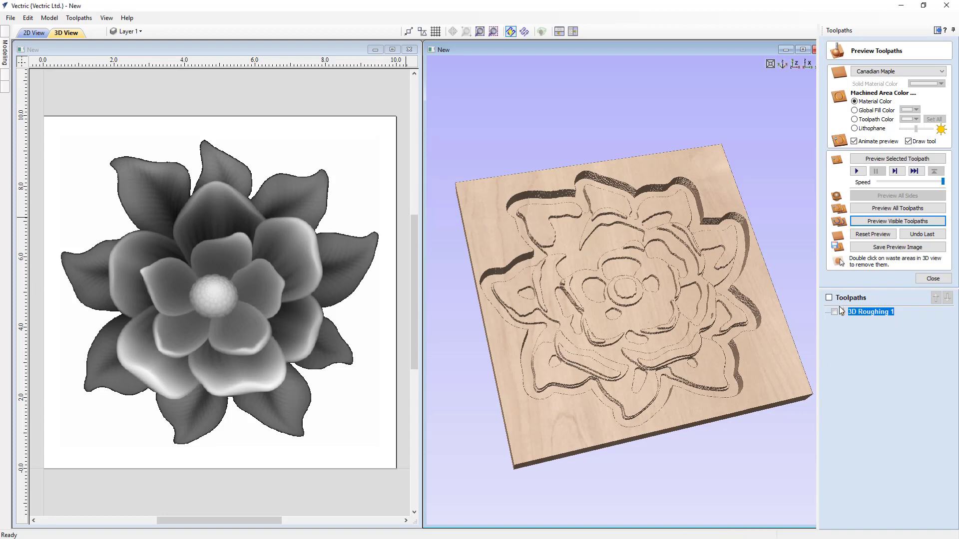
Rename the roughing toolpath as "3D Roughing - .25EM" and recalculate it with its existing settings.
mouse_move(866, 315)
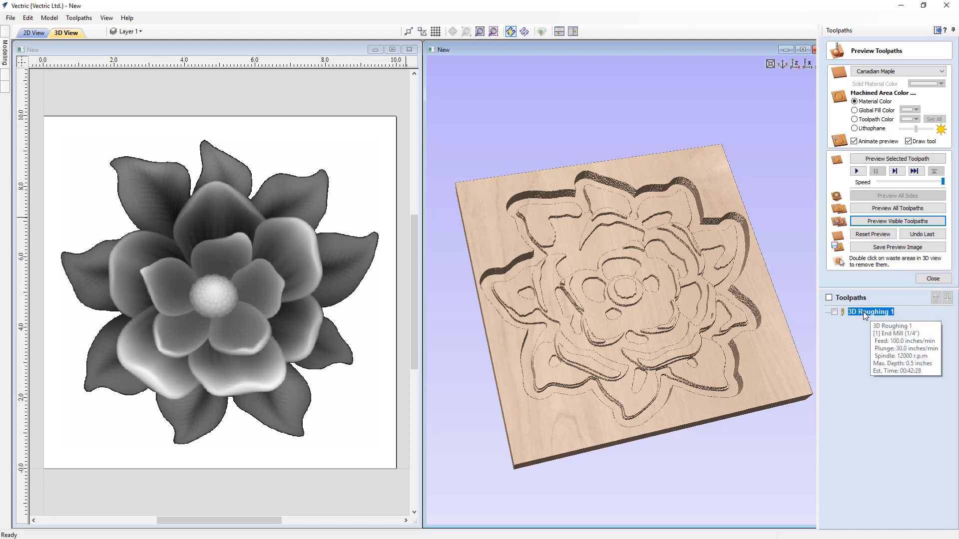
double_click(862, 312)
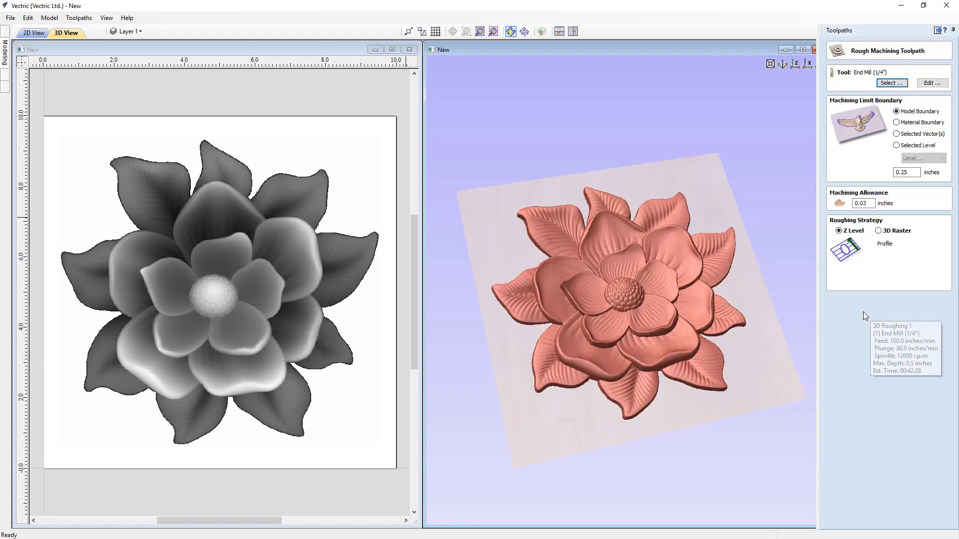
double_click(886, 374)
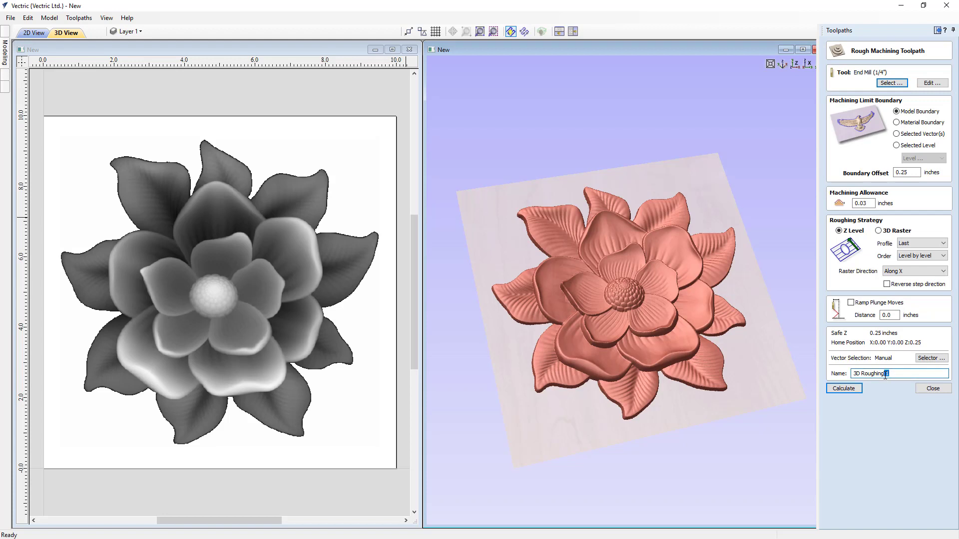
key(BackSpace)
text(.25EM)
click(853, 391)
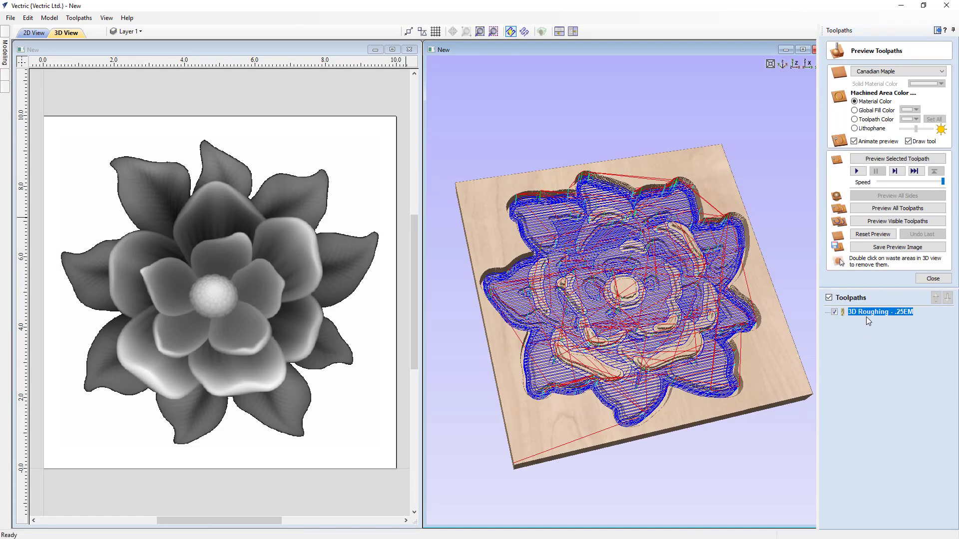
right_click(866, 314)
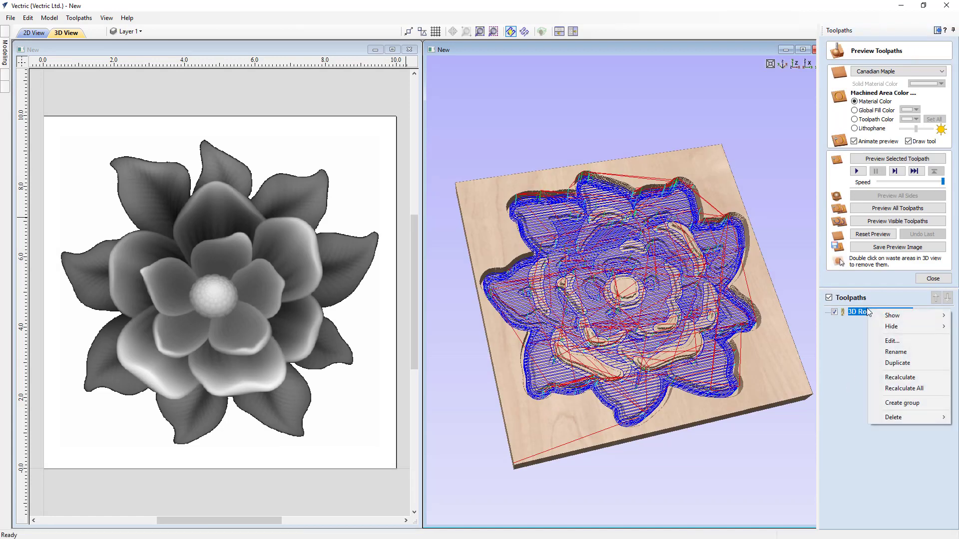
click(884, 353)
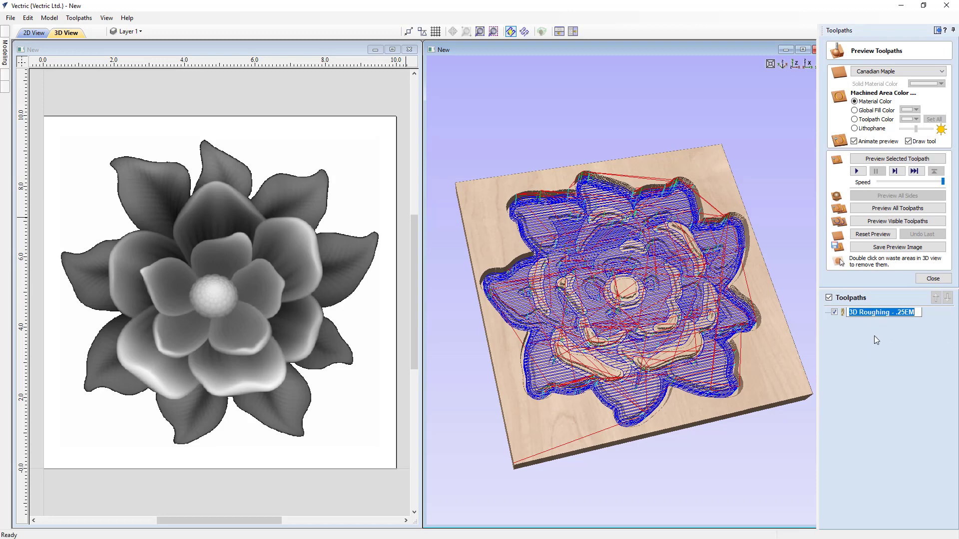
key(Return)
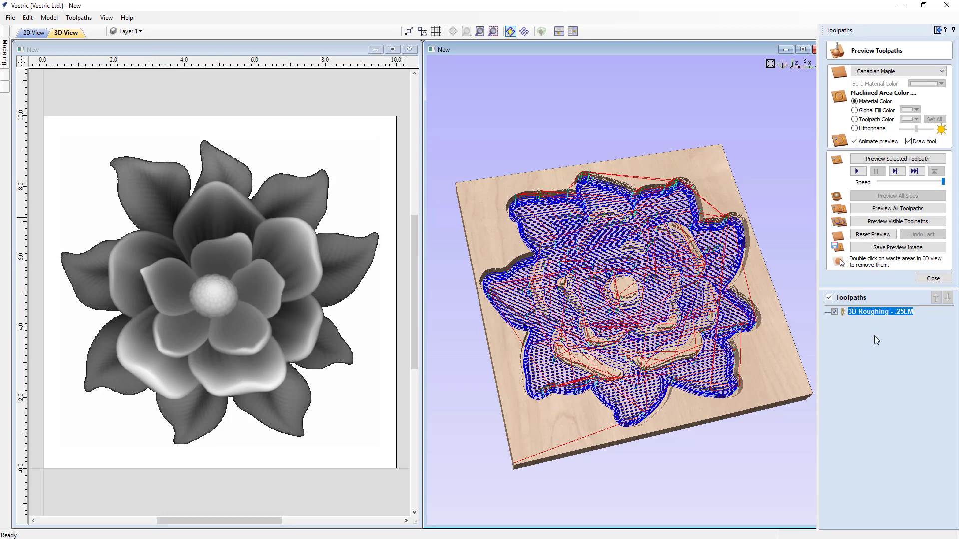
Hide the roughing toolpath, start a 3D finish toolpath with the 1/8" Ball Nose tool and review its cutting parameters.
click(931, 278)
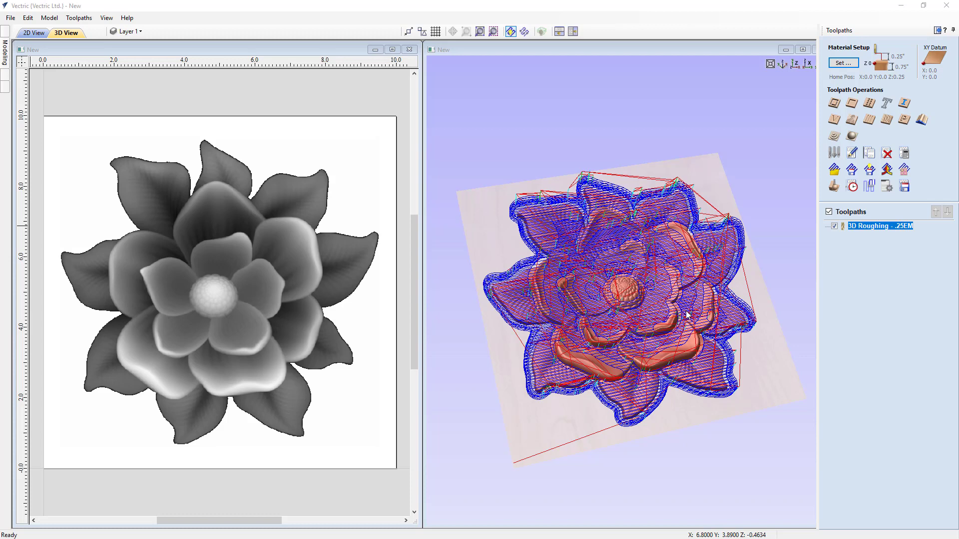
click(834, 226)
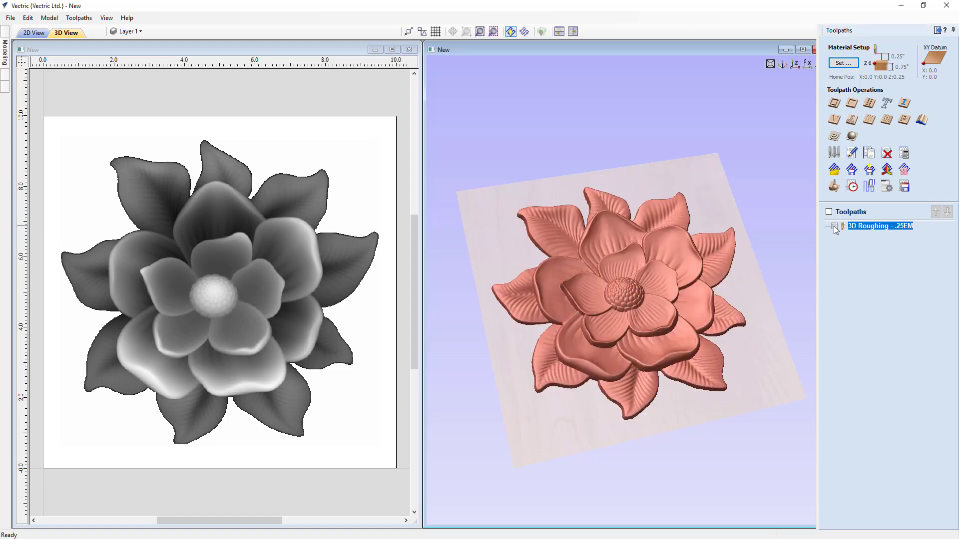
click(851, 136)
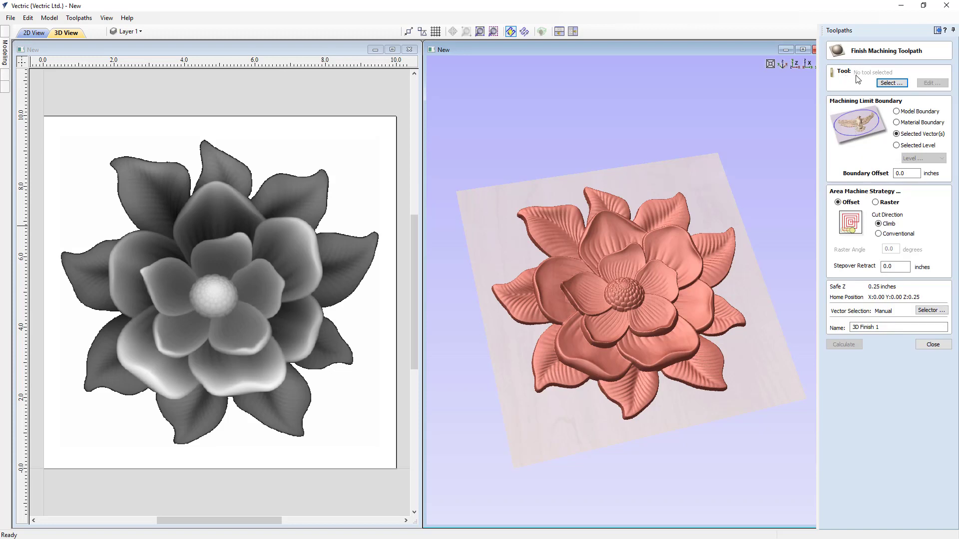
click(888, 83)
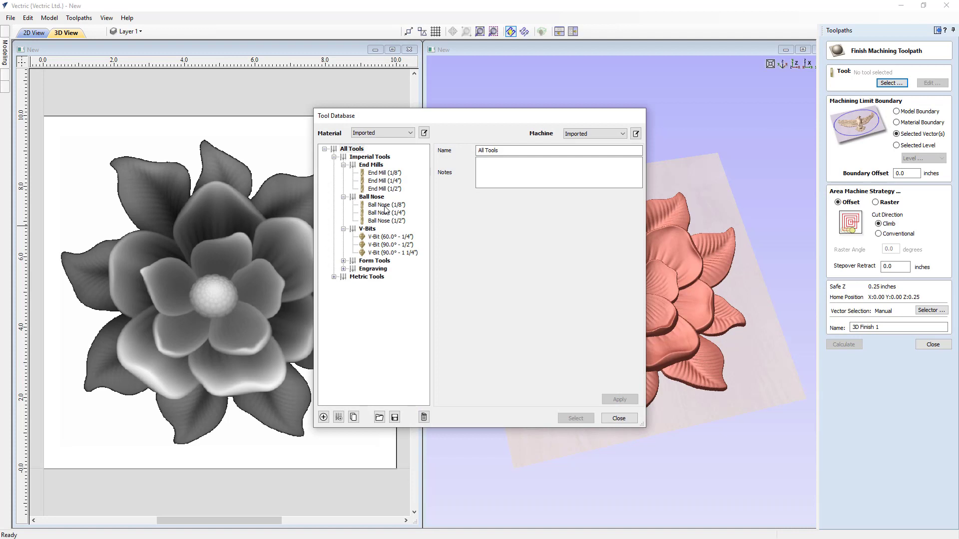
click(384, 205)
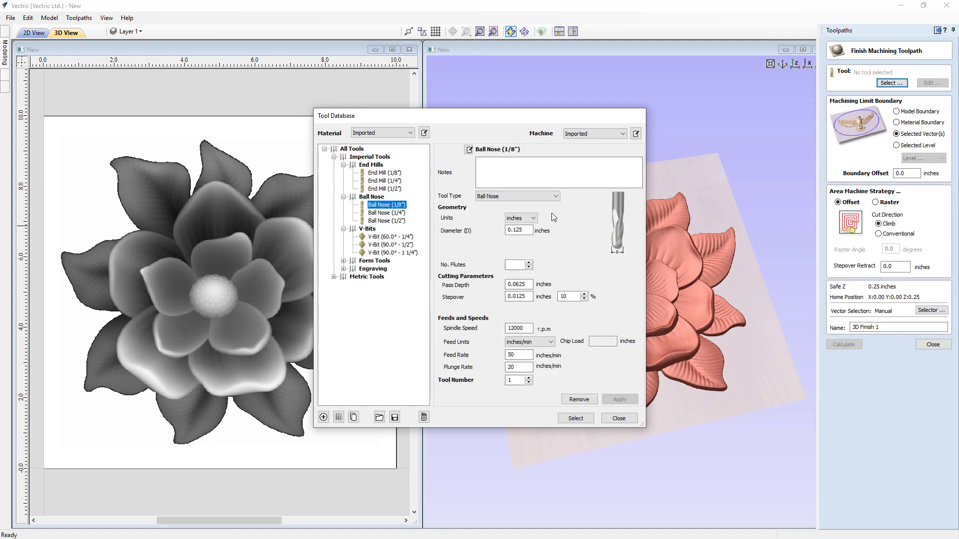
click(576, 419)
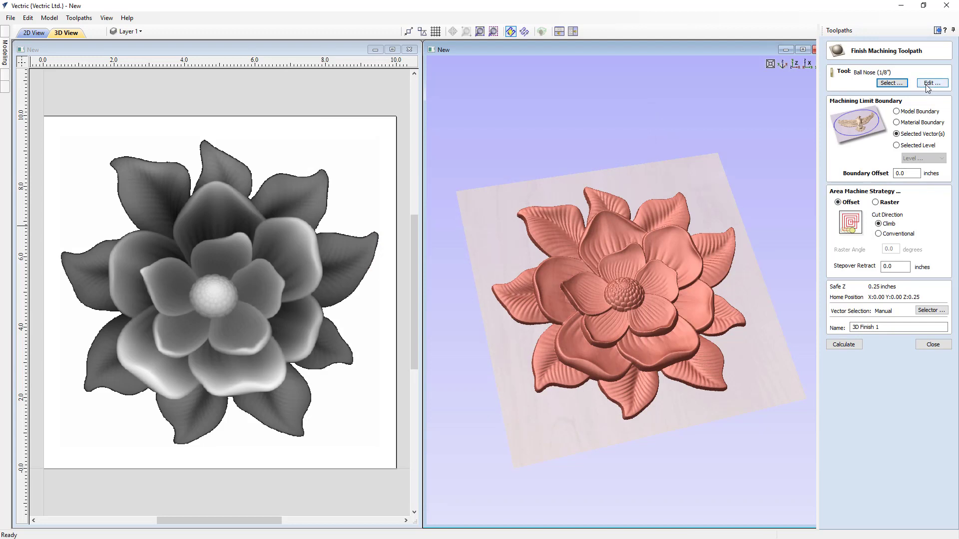
click(927, 84)
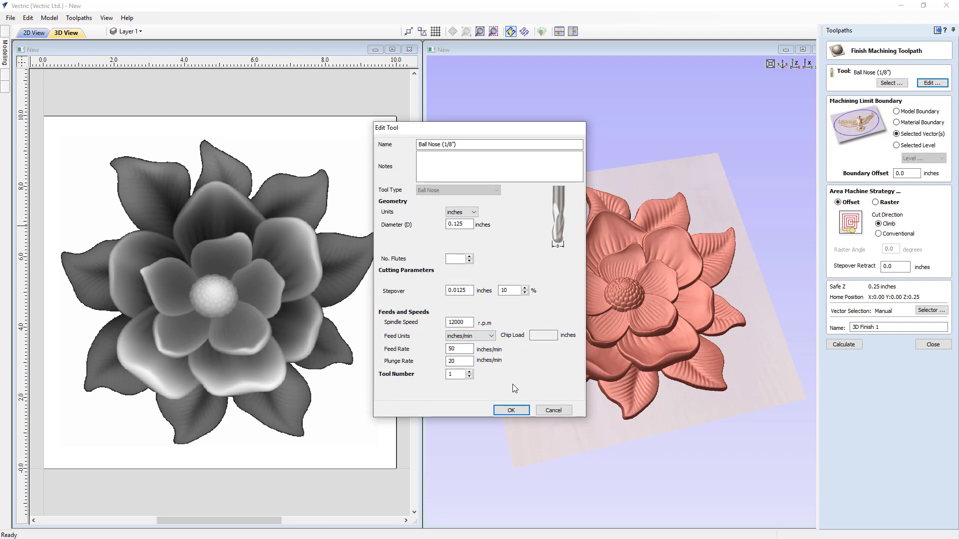
click(511, 411)
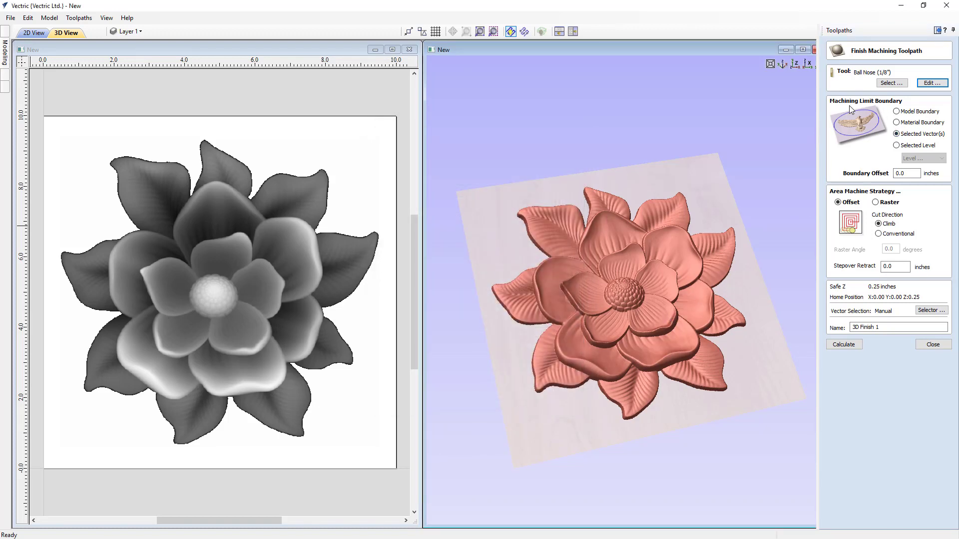
Limit finishing to the model boundary with a .1 inch offset, use the Raster strategy, name it "3D Finish - .125" and calculate.
click(897, 112)
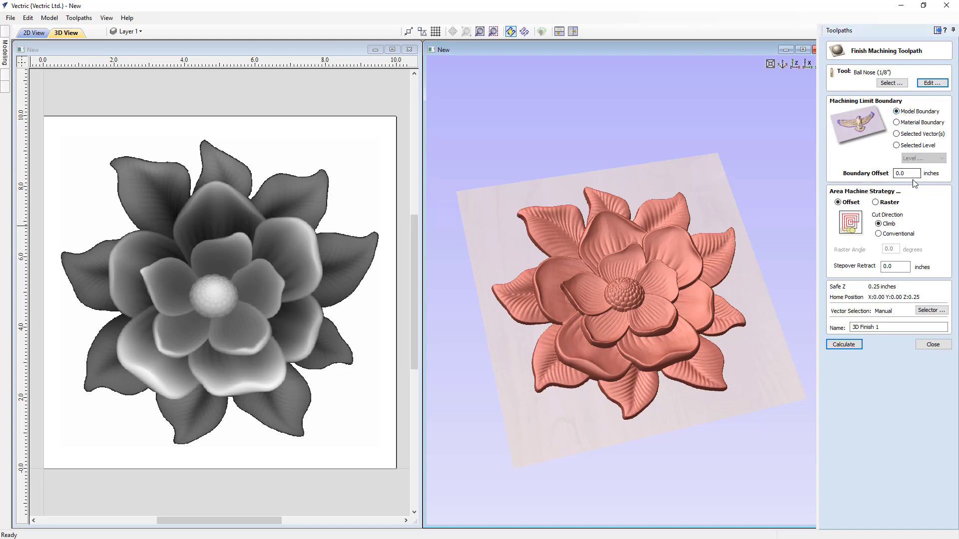
drag(912, 173, 888, 176)
text(.1)
click(876, 202)
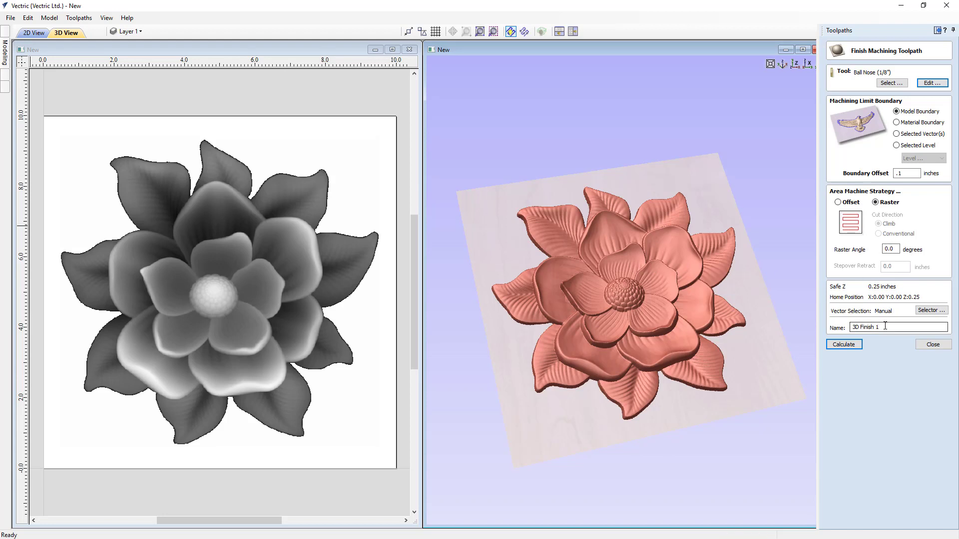
drag(885, 326, 877, 327)
text(- .125)
click(844, 347)
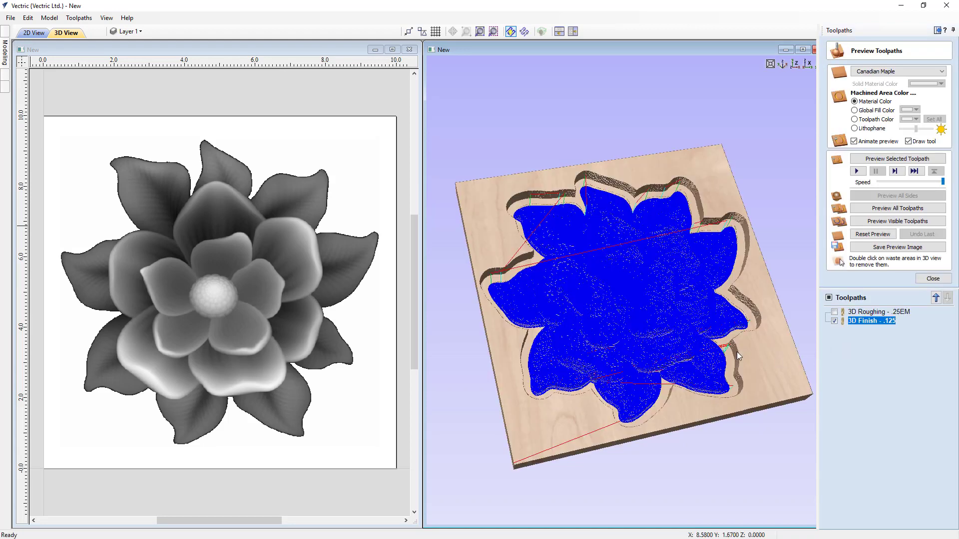
Inspect the finish toolpath's passes up close, preview the visible toolpath on the maple block and close the preview.
scroll(651, 357, up, 3)
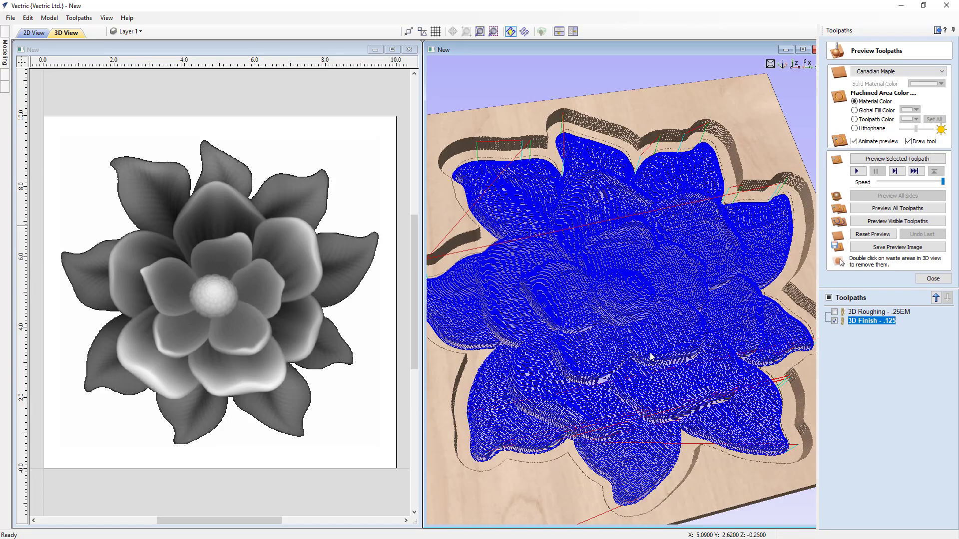
scroll(651, 356, up, 3)
scroll(650, 356, up, 6)
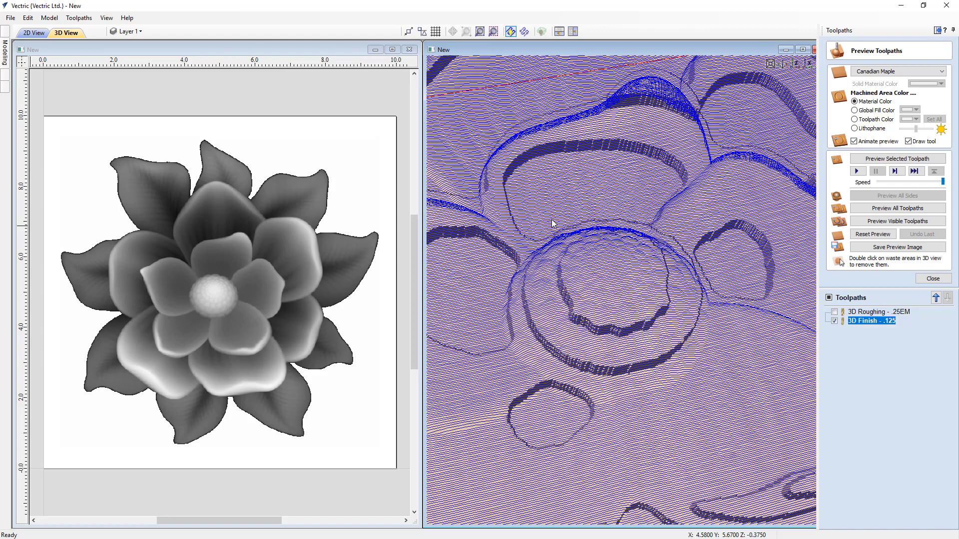
scroll(551, 223, down, 8)
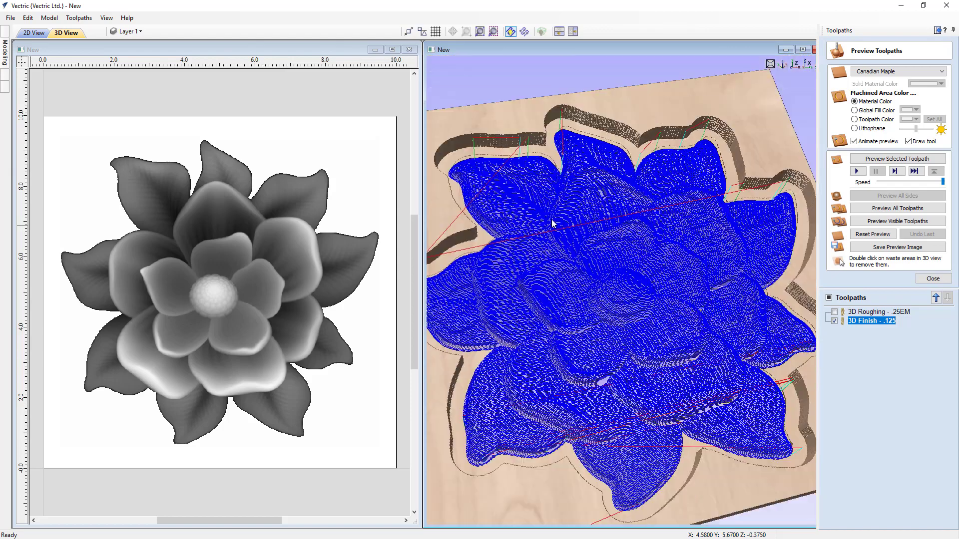
click(886, 221)
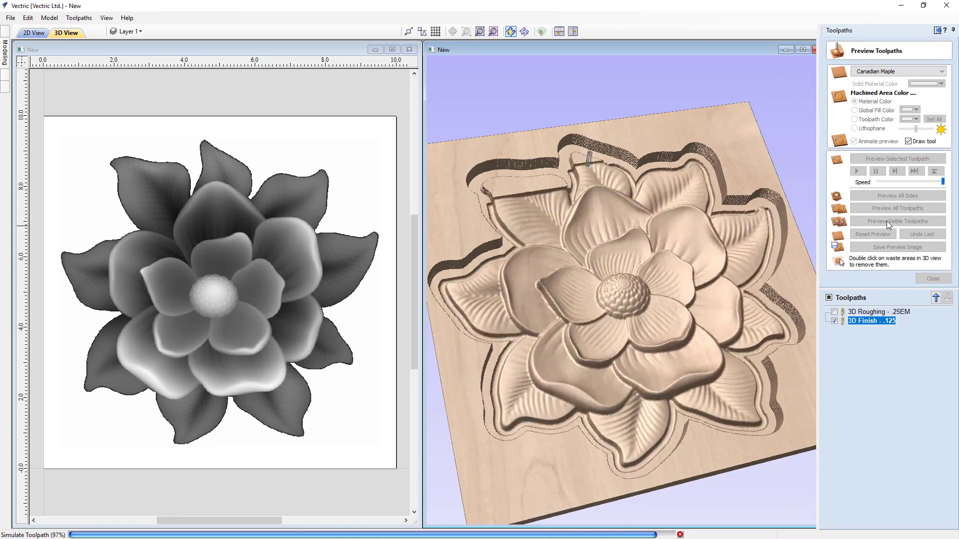
drag(699, 313, 636, 356)
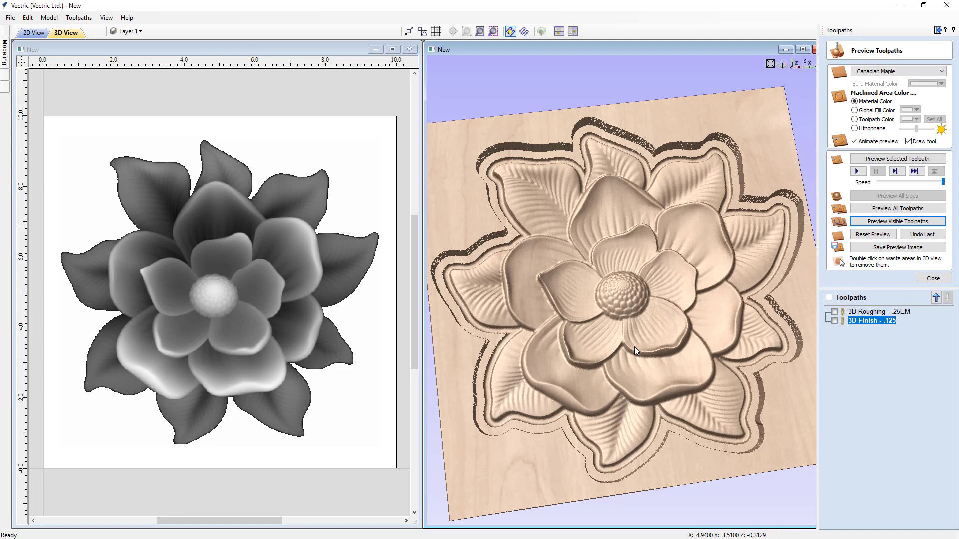
click(930, 279)
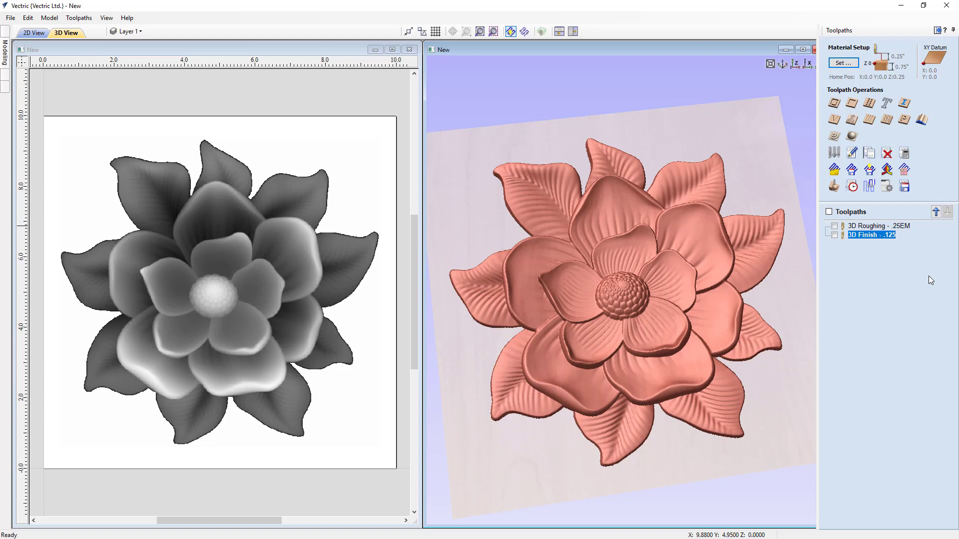
Start a 2D profile toolpath with a .75 inch cut depth and the 1/4" End Mill.
click(834, 104)
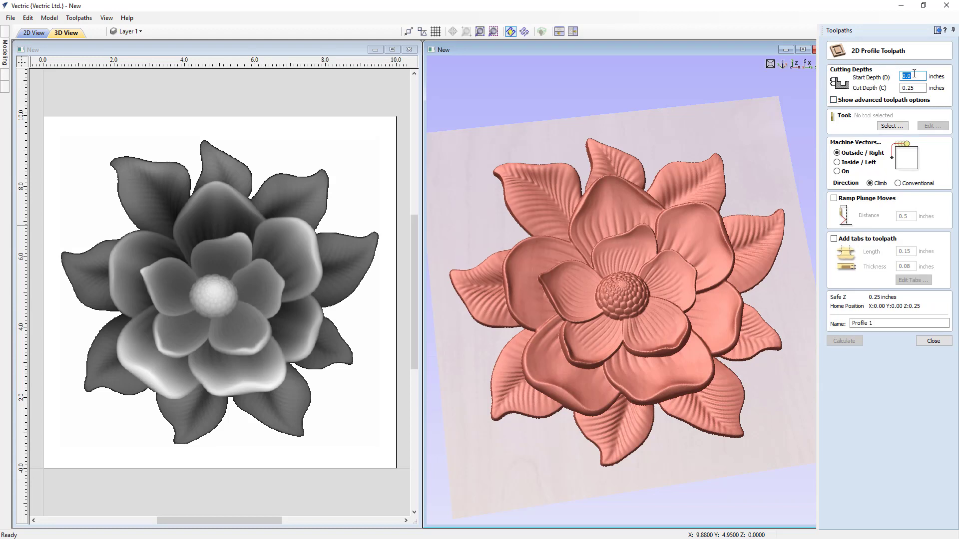
key(Tab)
text(.)
click(885, 126)
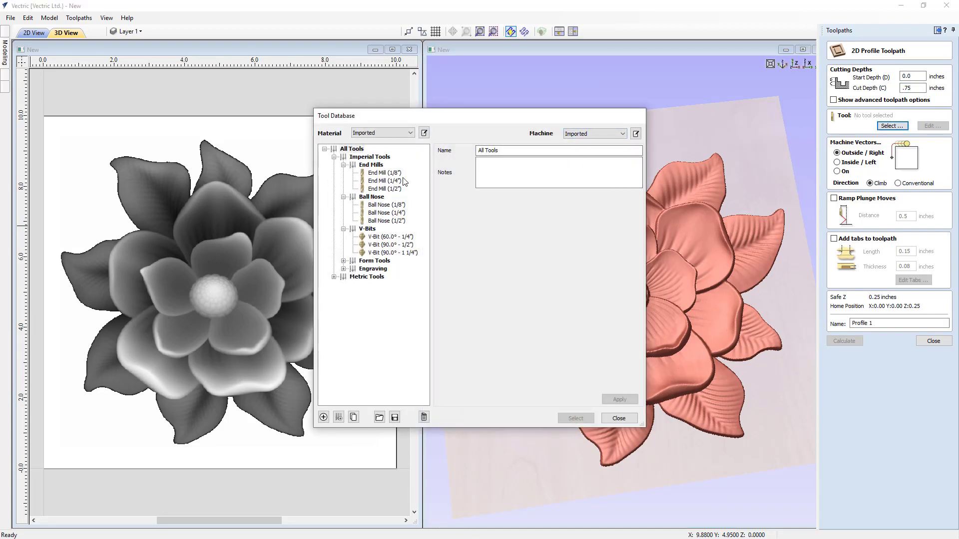
click(380, 189)
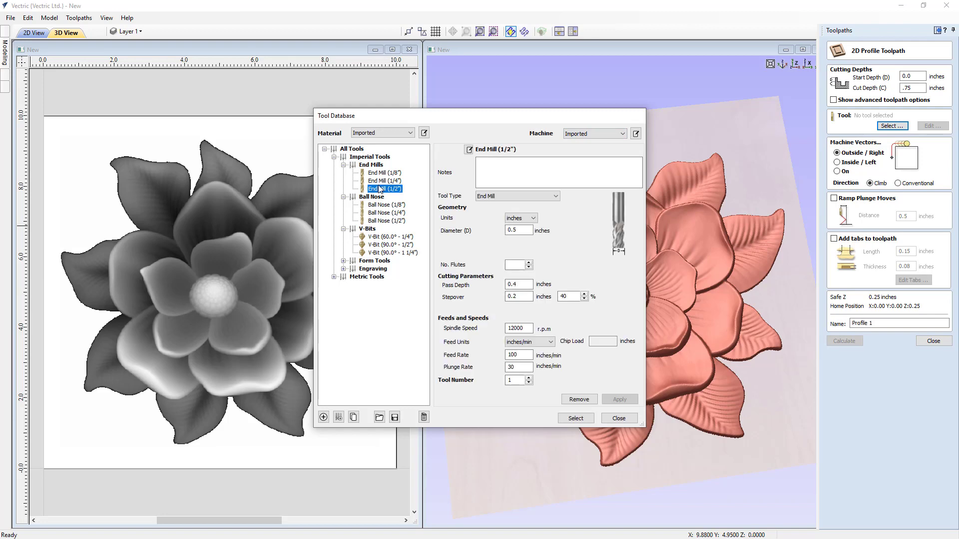
click(383, 181)
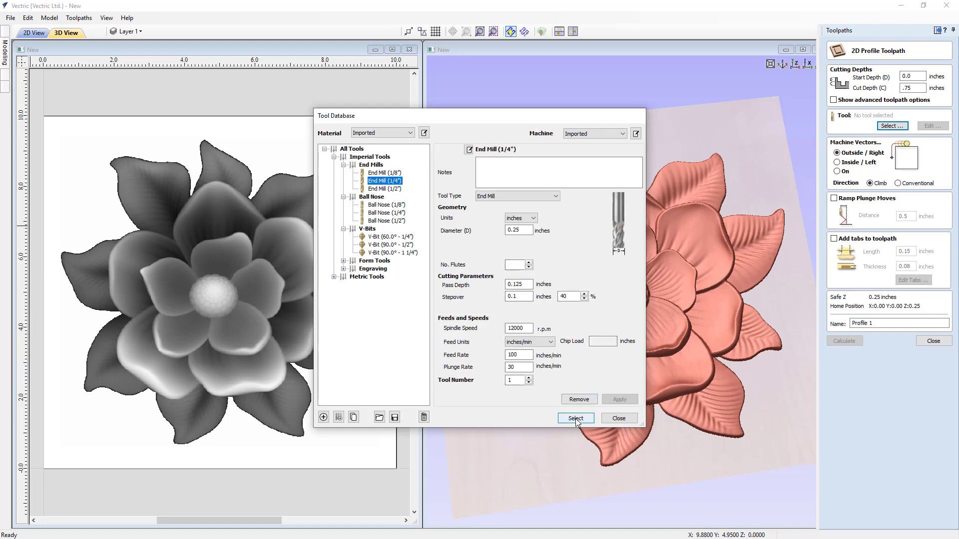
click(575, 418)
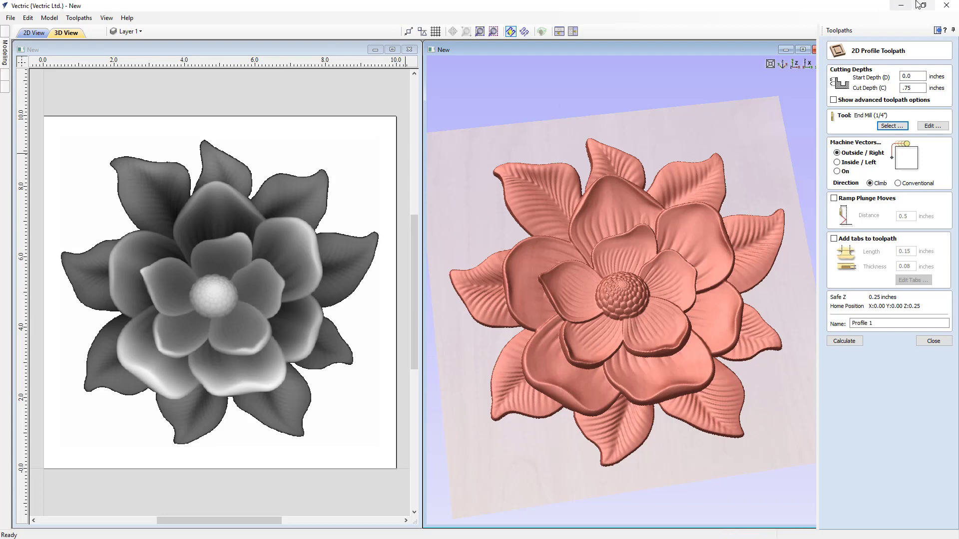
Create a vector boundary around the magnolia flower component and select the outline.
click(939, 31)
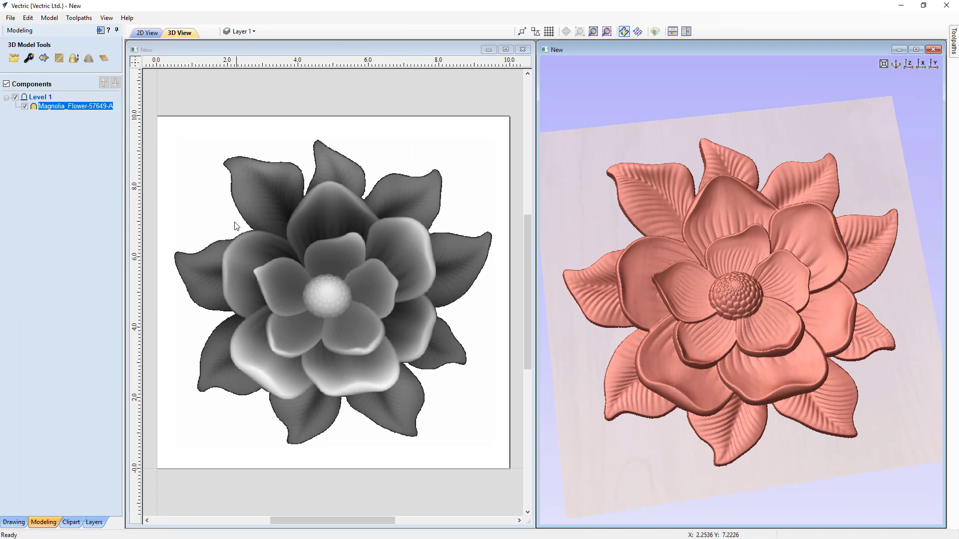
click(44, 58)
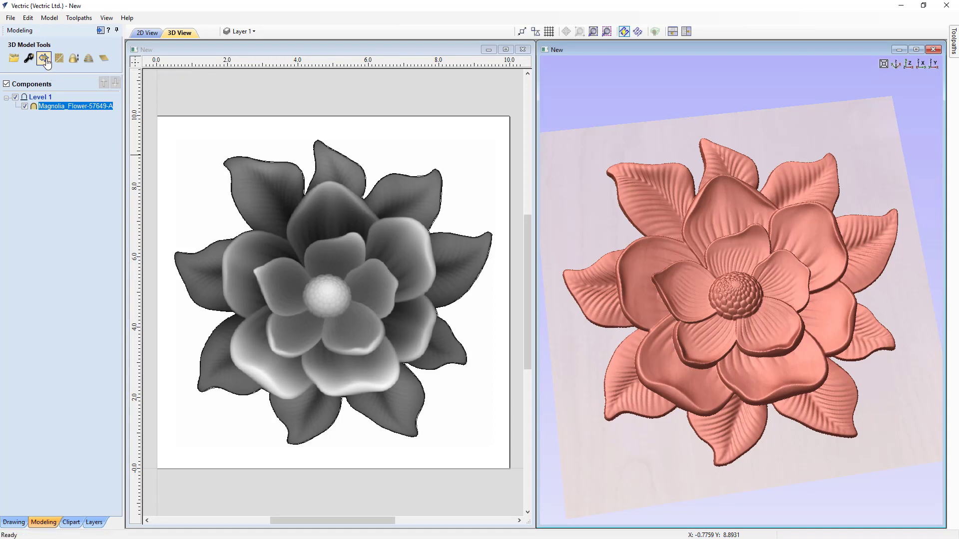
click(195, 137)
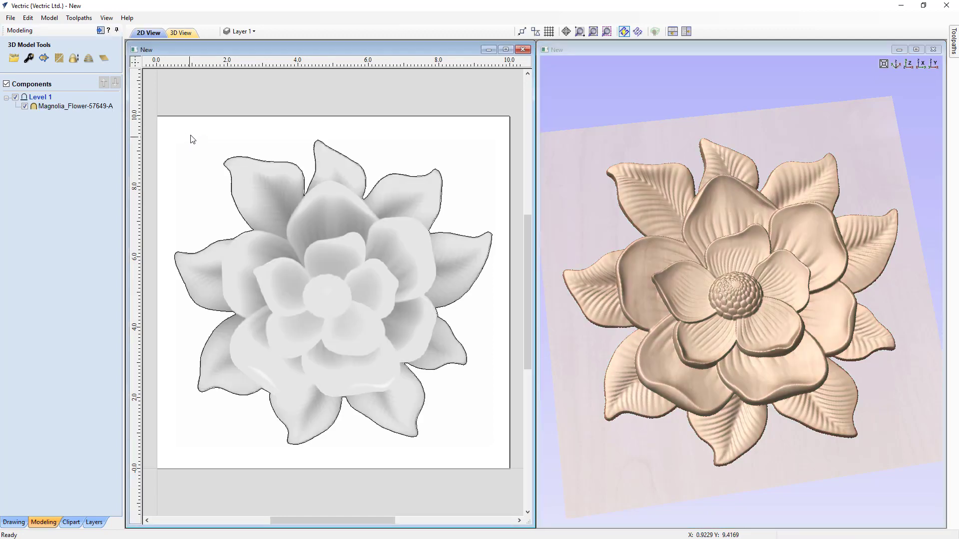
click(228, 172)
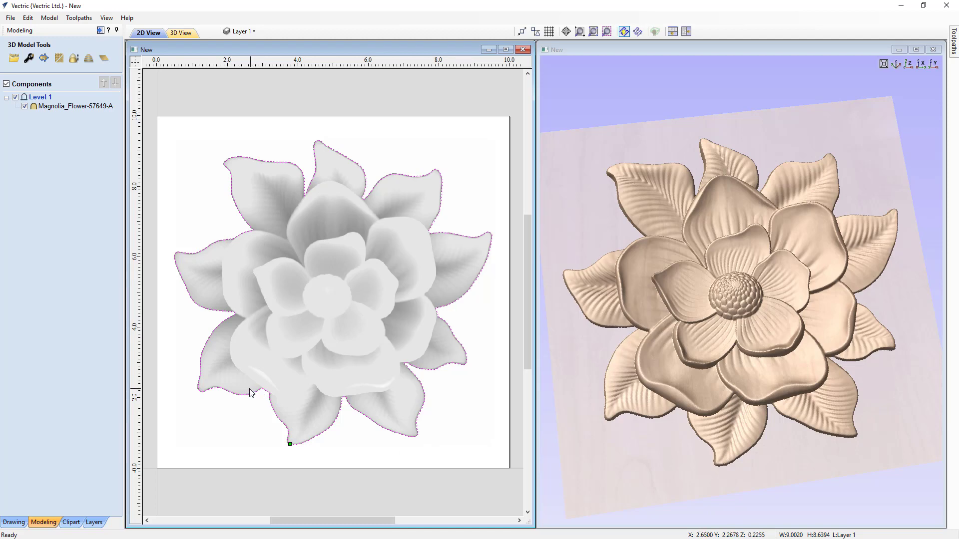
Set the profile toolpath to machine outside/right of the selected magnolia outline.
click(100, 30)
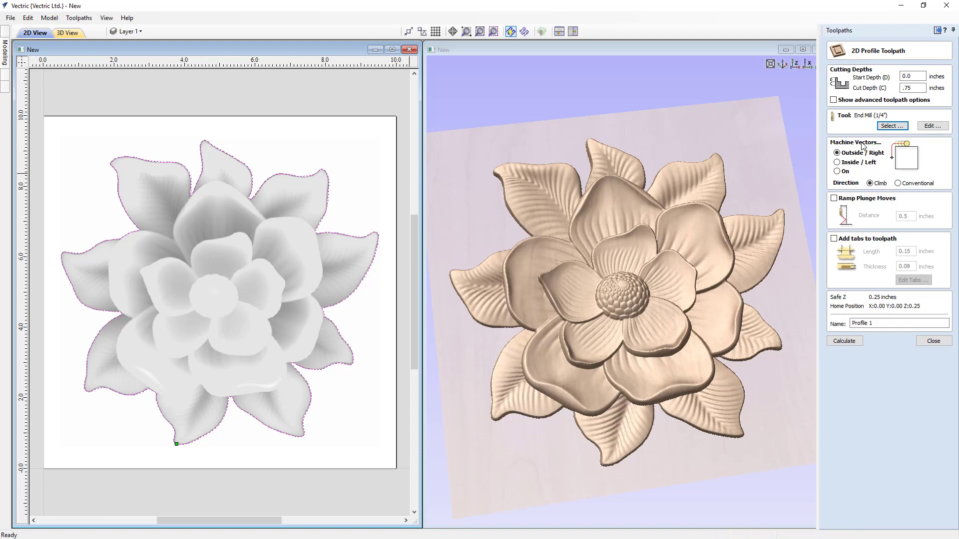
click(836, 152)
click(838, 163)
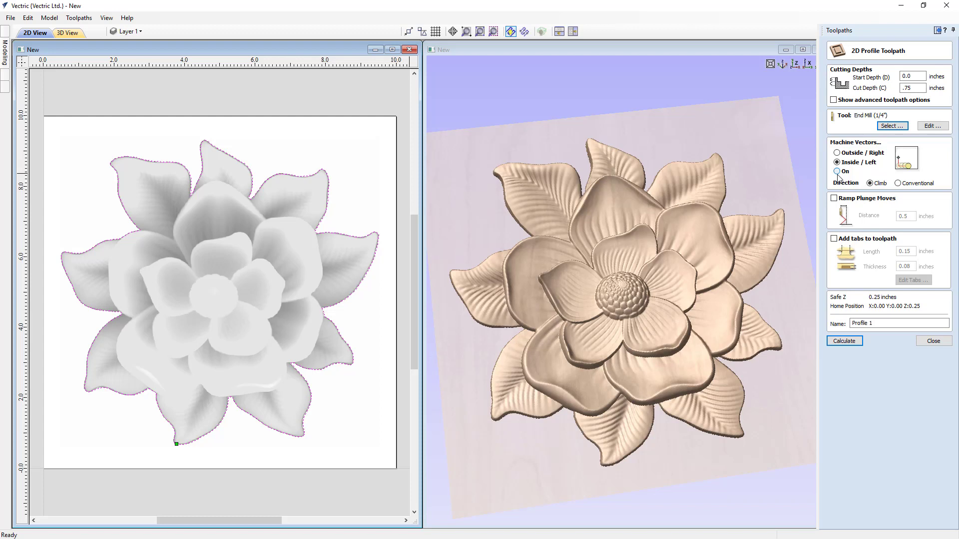
click(837, 172)
click(837, 154)
Name the profile toolpath "Profile - .25EM" and calculate it.
click(875, 323)
double_click(871, 323)
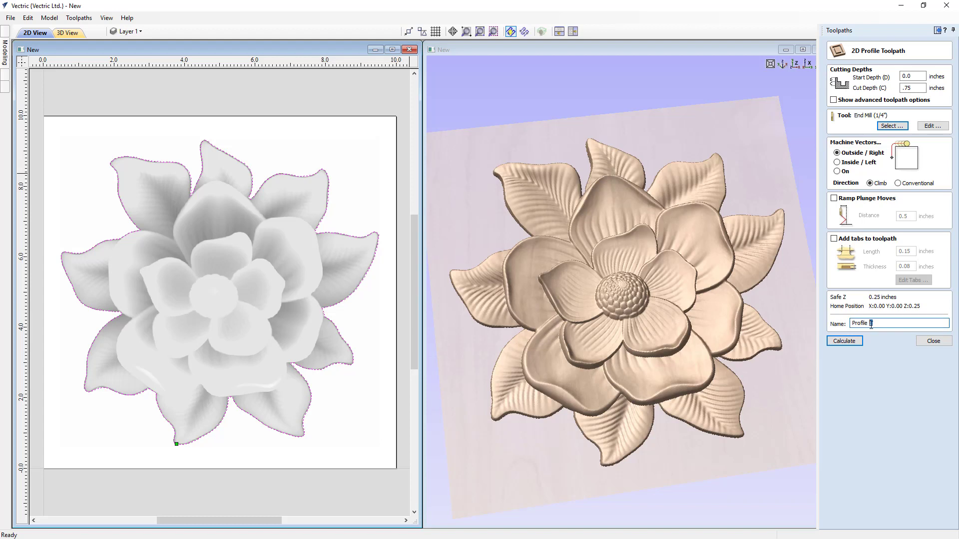
click(872, 325)
text(.25EM)
click(844, 341)
Preview the visible profile toolpath on the maple block and maximize the 3D view.
drag(614, 403, 642, 316)
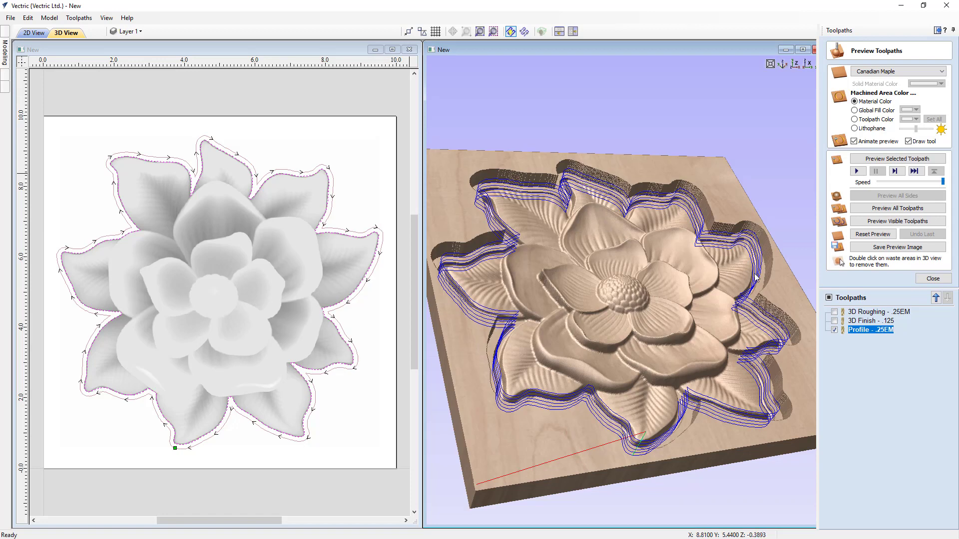
click(882, 222)
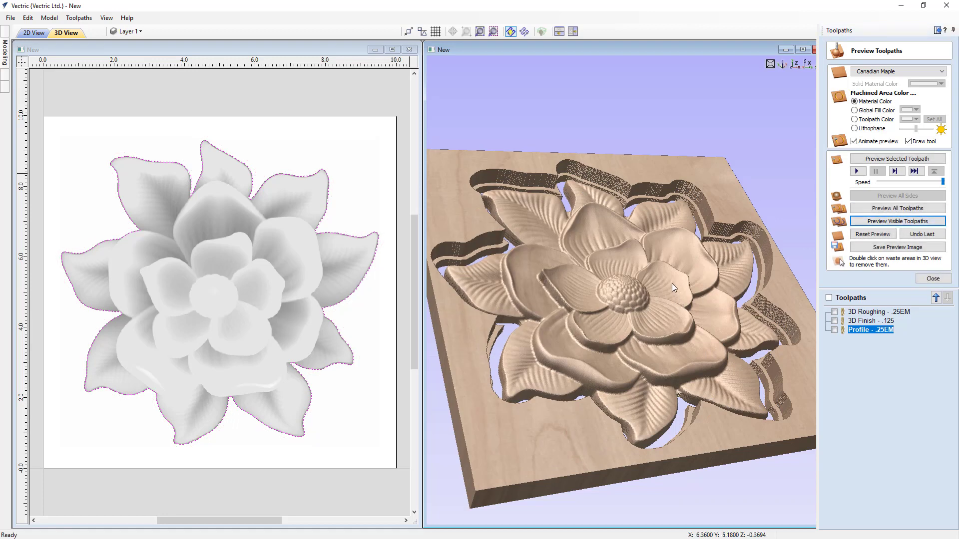
drag(672, 284, 623, 381)
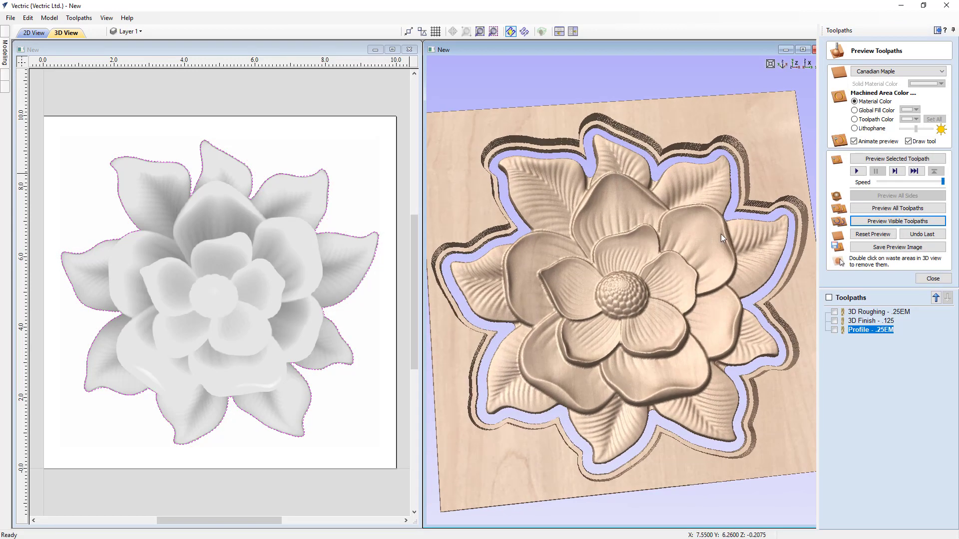
click(801, 50)
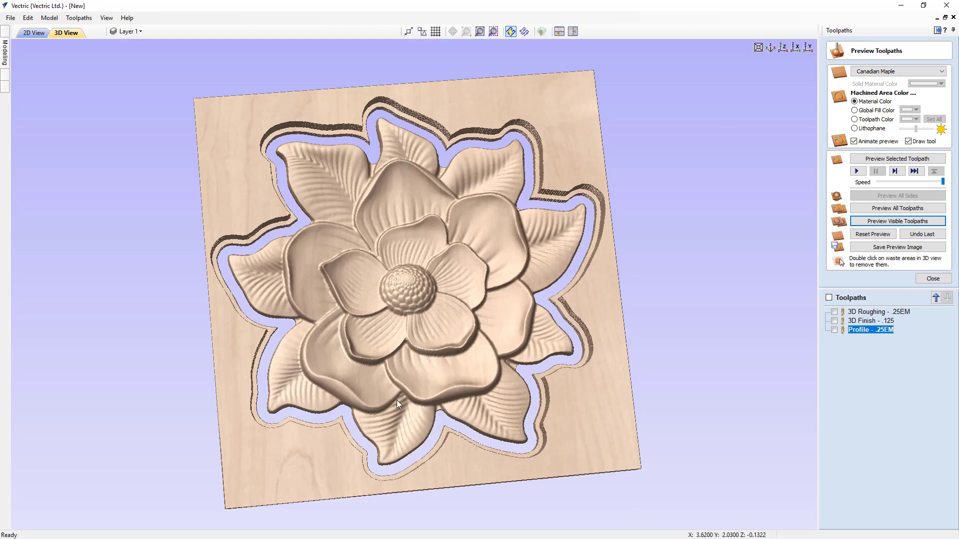
Inspect the profile cut around the flower from several angles and remove the surrounding waste material from the preview.
drag(396, 400, 299, 278)
drag(490, 262, 454, 336)
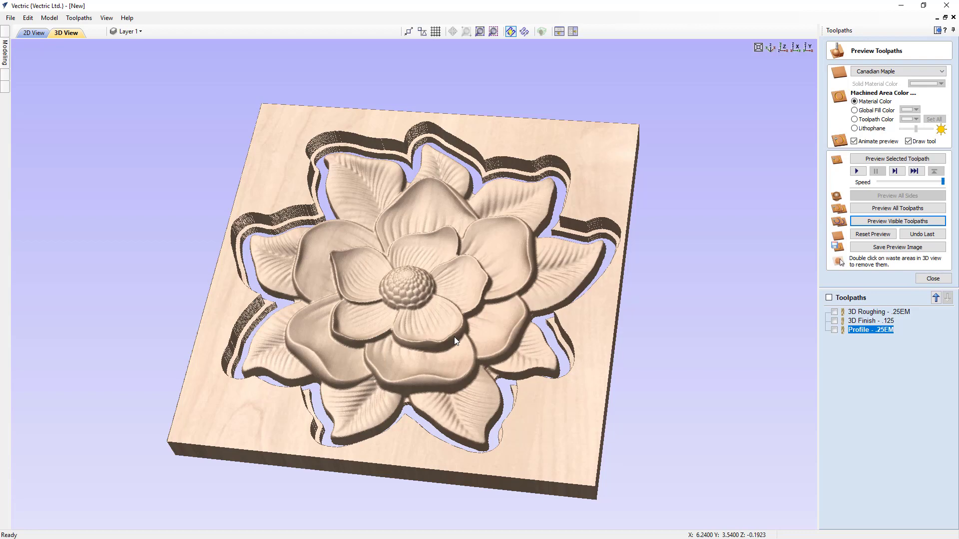
drag(372, 304, 452, 358)
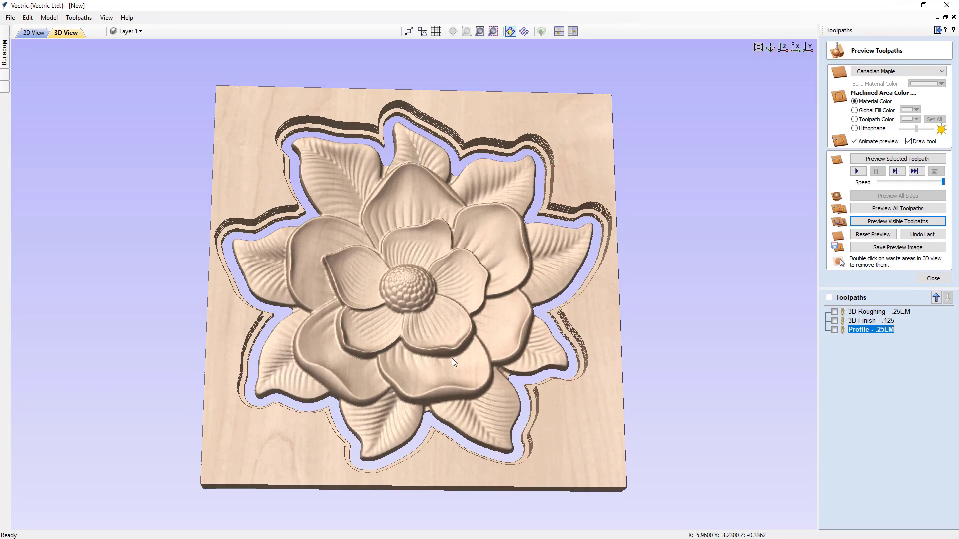
double_click(578, 145)
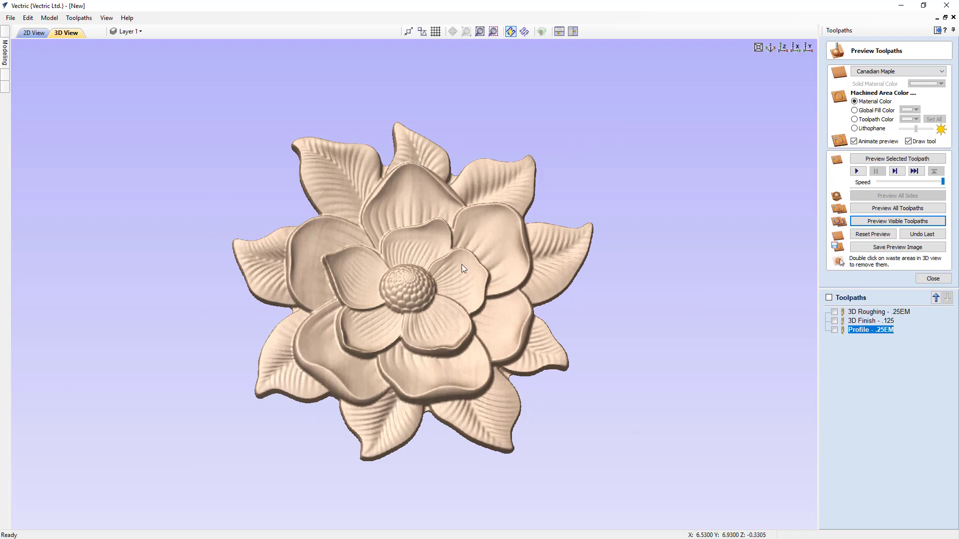
Examine the cut-out magnolia preview and the shaded image saving option, and close the toolpath preview.
drag(482, 352, 495, 337)
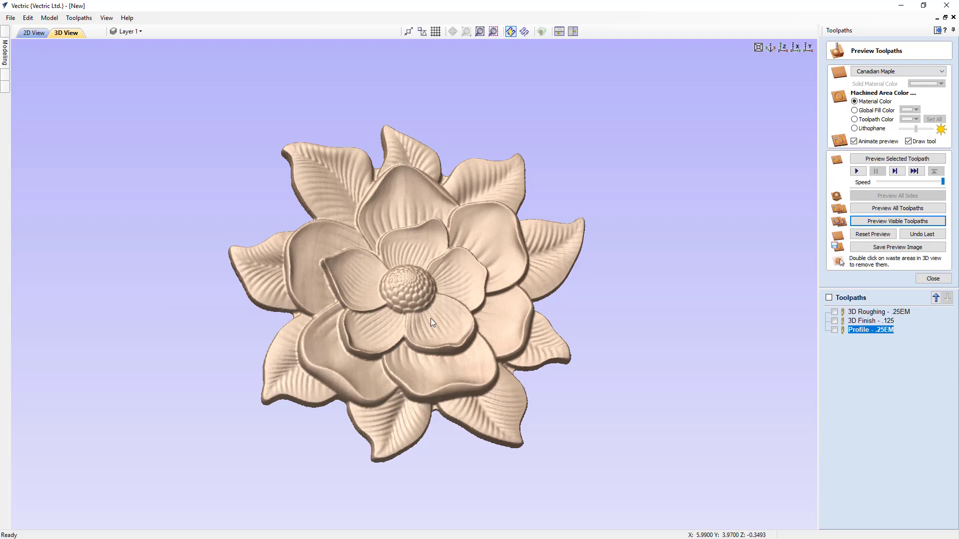
click(105, 18)
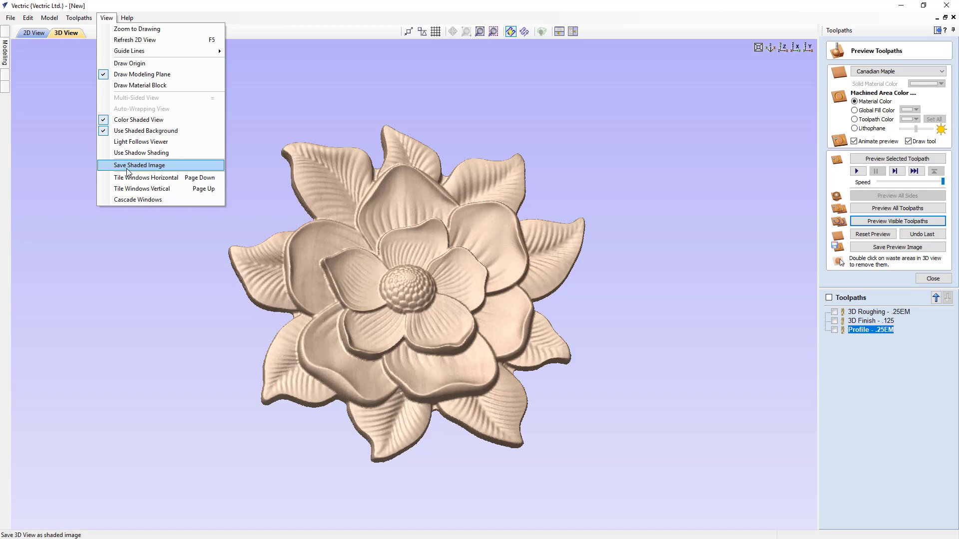
click(130, 291)
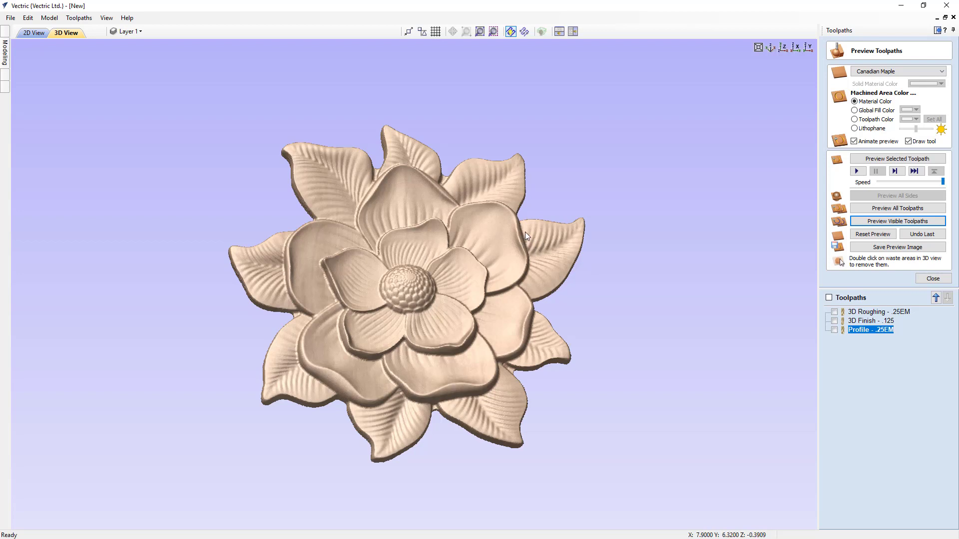
click(921, 234)
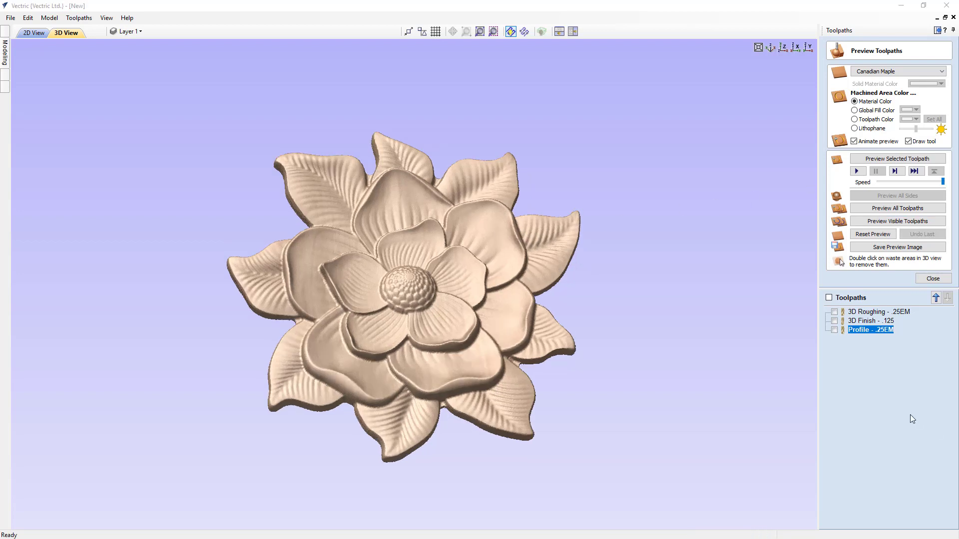
click(933, 280)
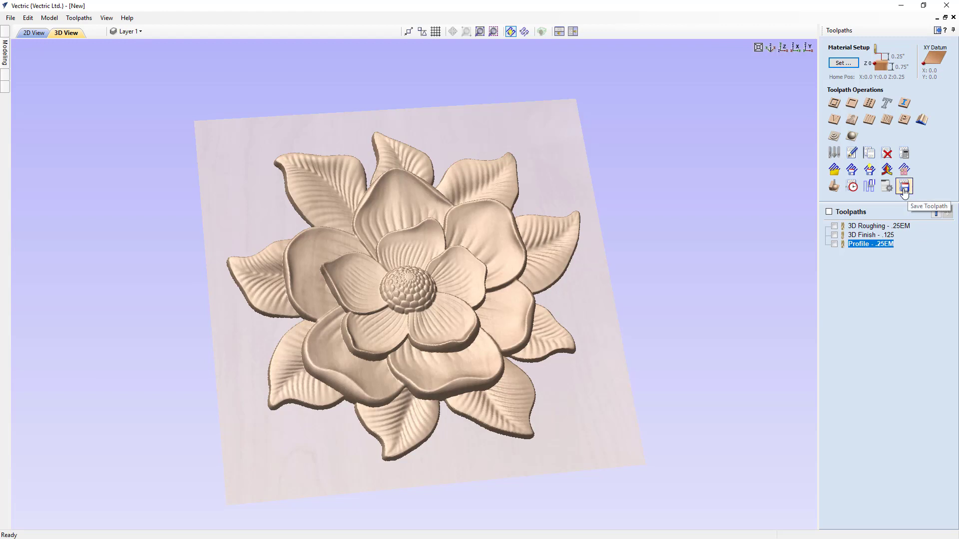
Save the 3D Roughing - .25EM toolpath as "3D Roughing - .25EM.tap" using the G Code (inch) (*.tap) post processor.
click(903, 188)
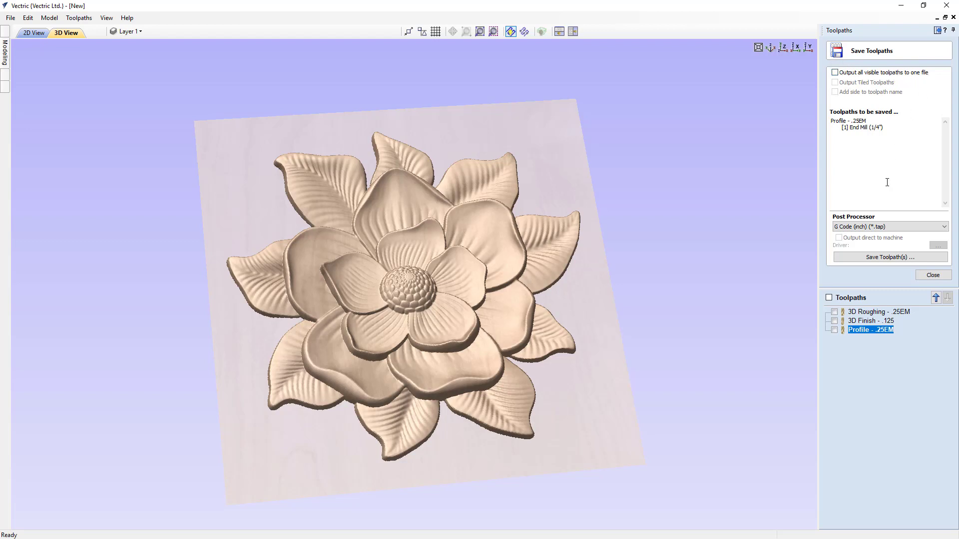
click(863, 312)
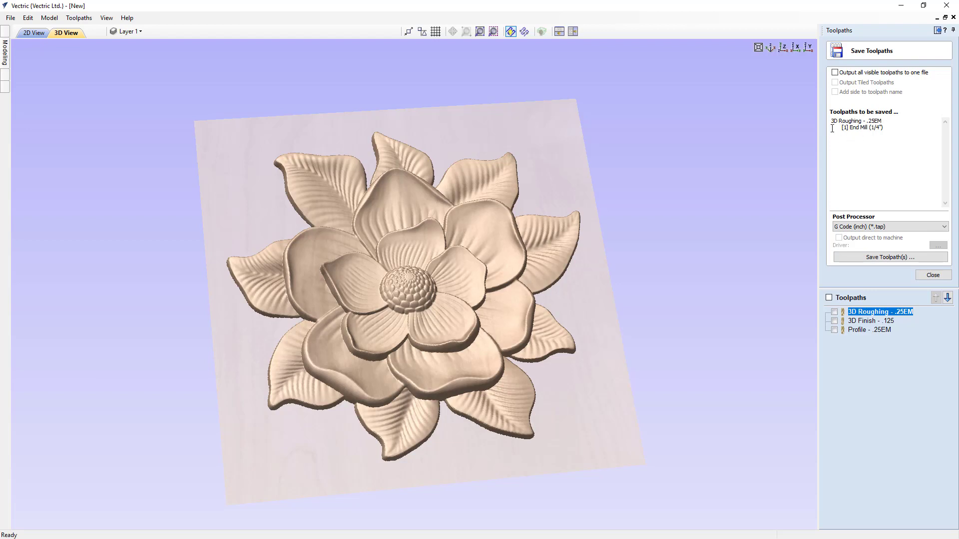
click(905, 227)
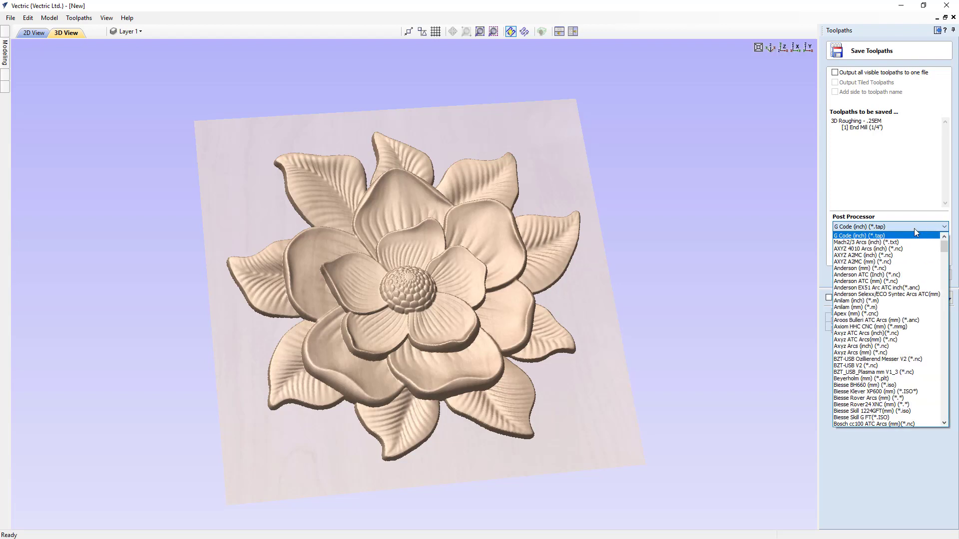
click(854, 238)
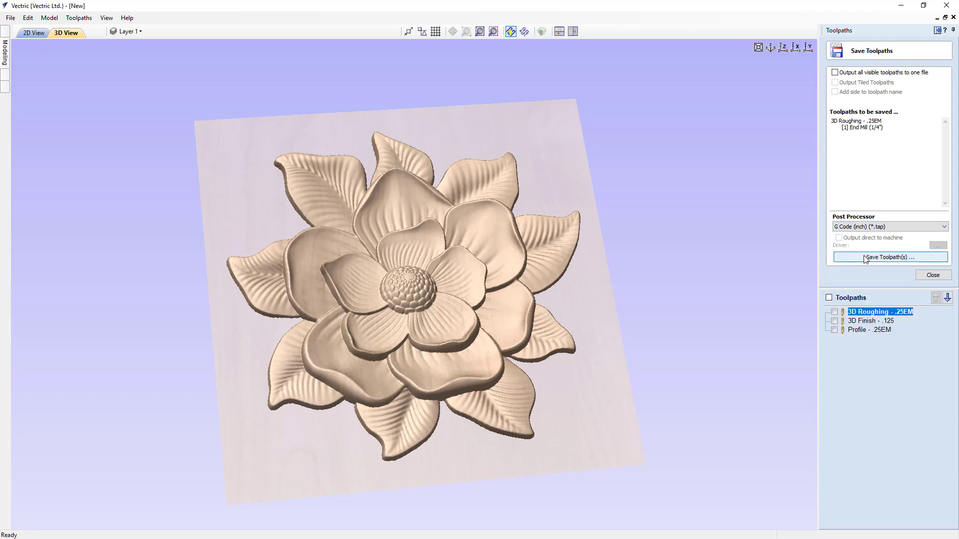
click(864, 258)
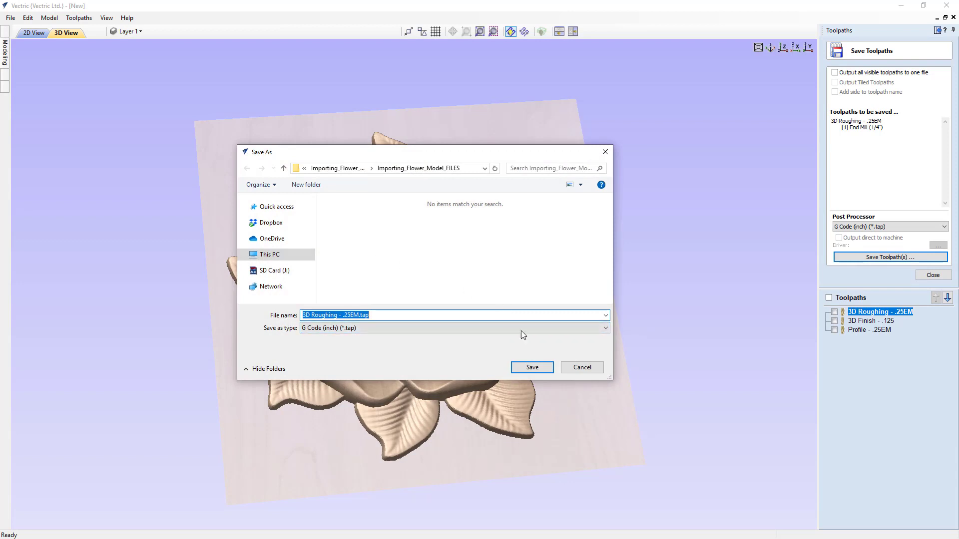
click(532, 367)
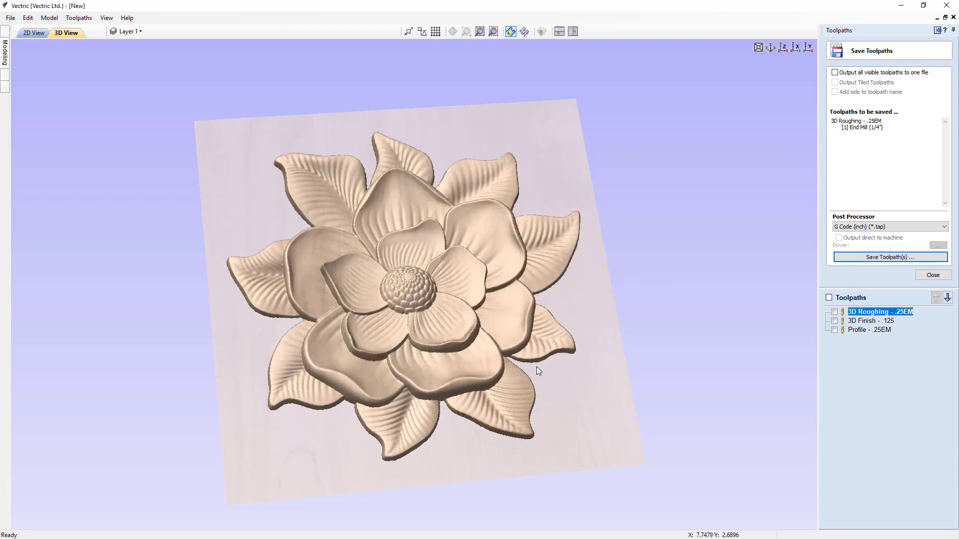
Save the 3D Finish - .125 toolpath as "3D Finish - .125.tap".
click(875, 321)
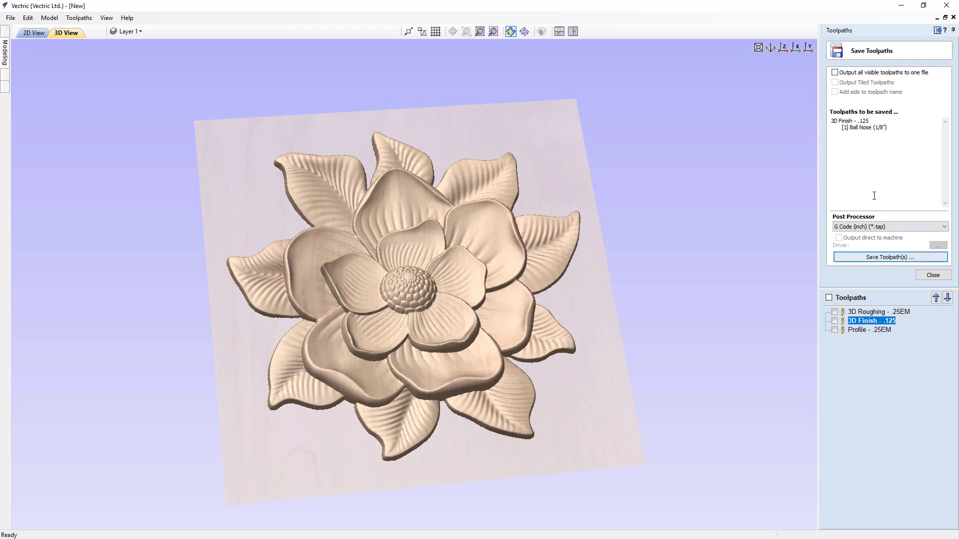
click(868, 258)
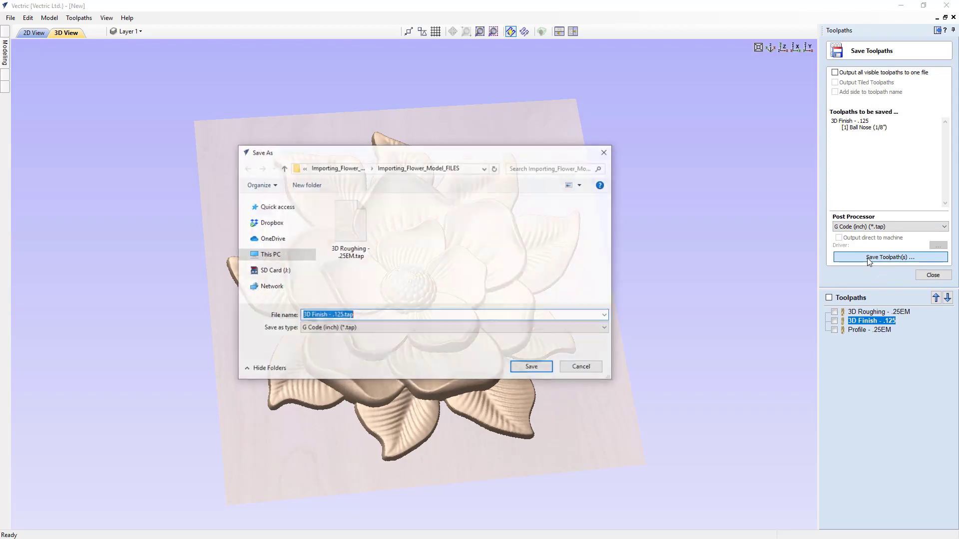
click(531, 367)
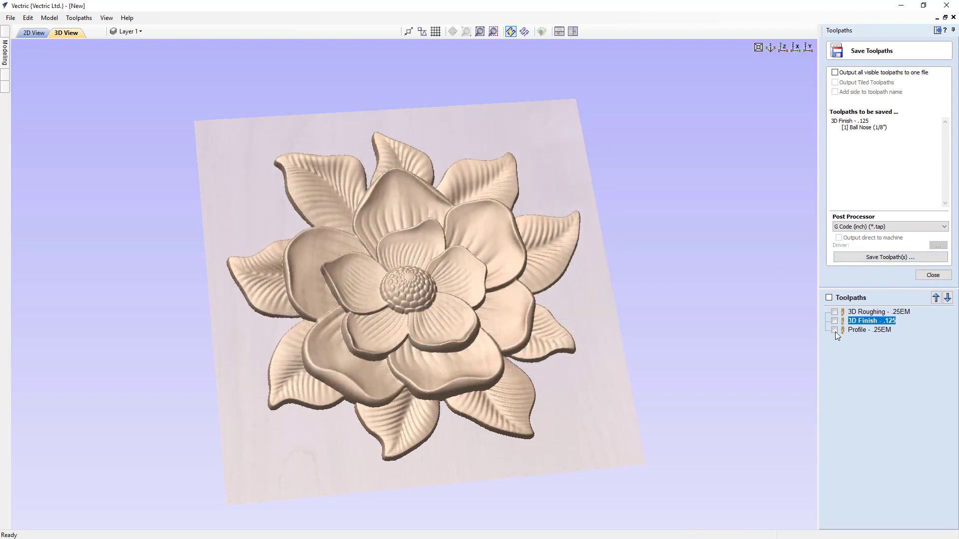
Save the Profile - .25EM toolpath as a G Code (inch) .tap file and finish saving toolpaths.
click(867, 331)
click(888, 258)
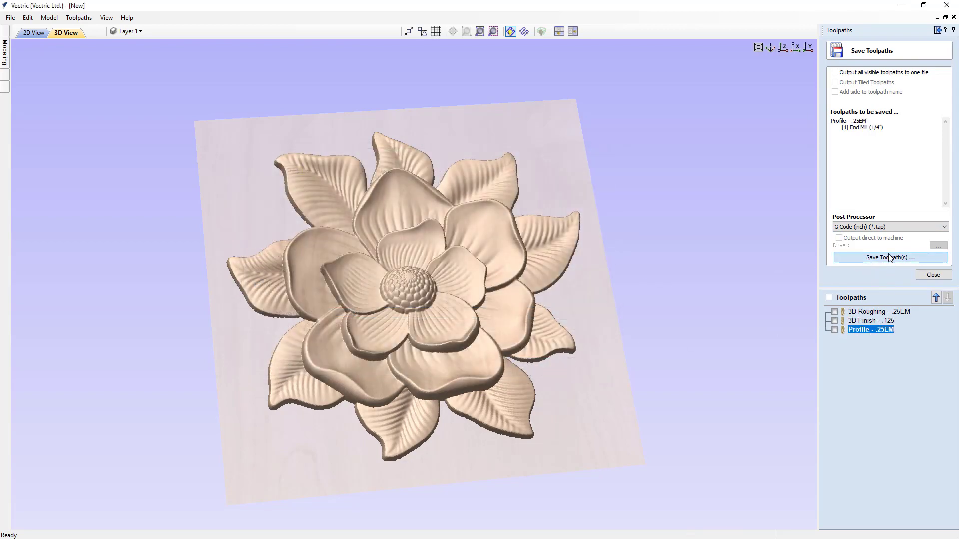
click(538, 369)
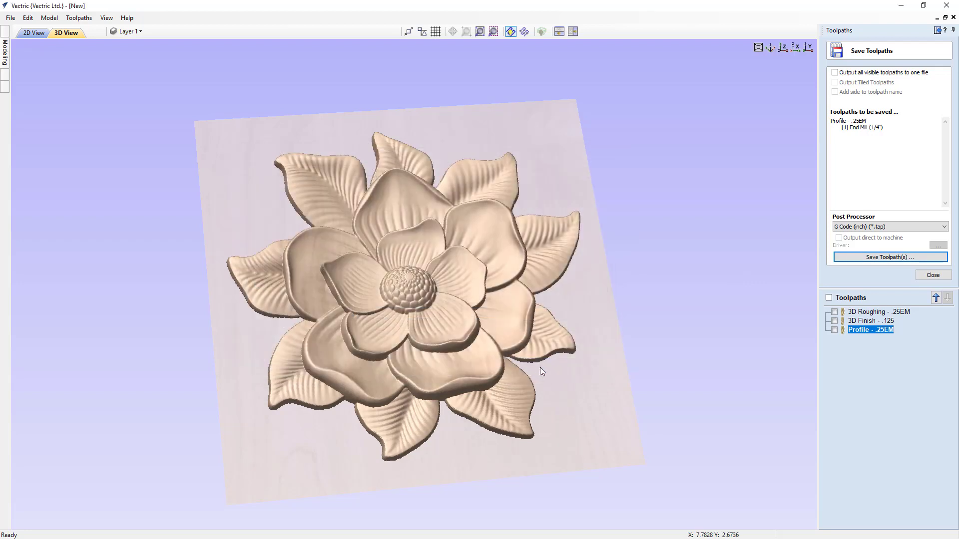
click(933, 275)
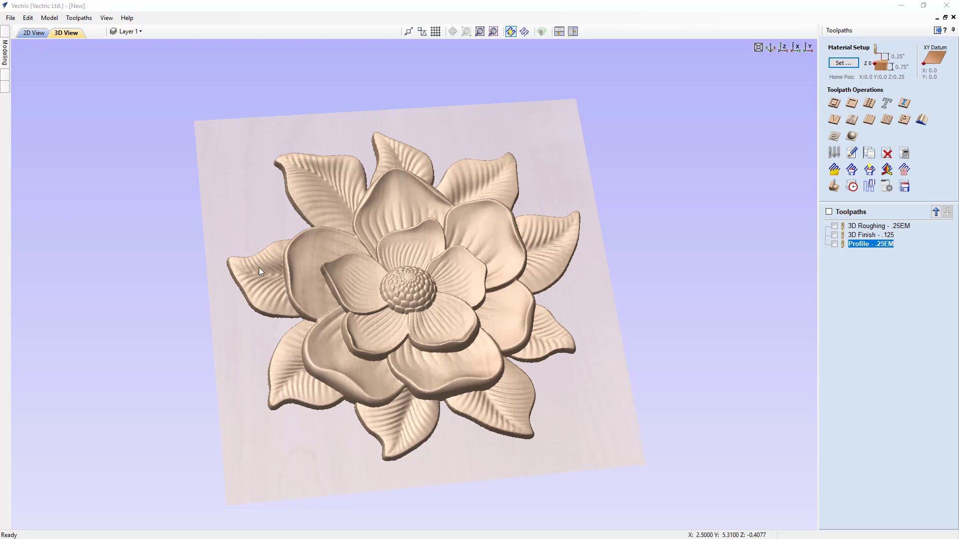
click(10, 19)
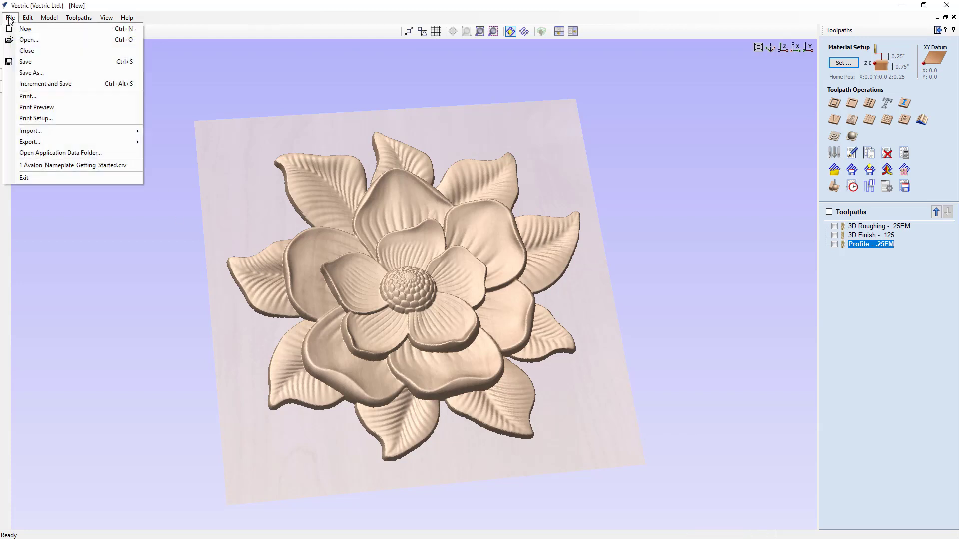
click(31, 72)
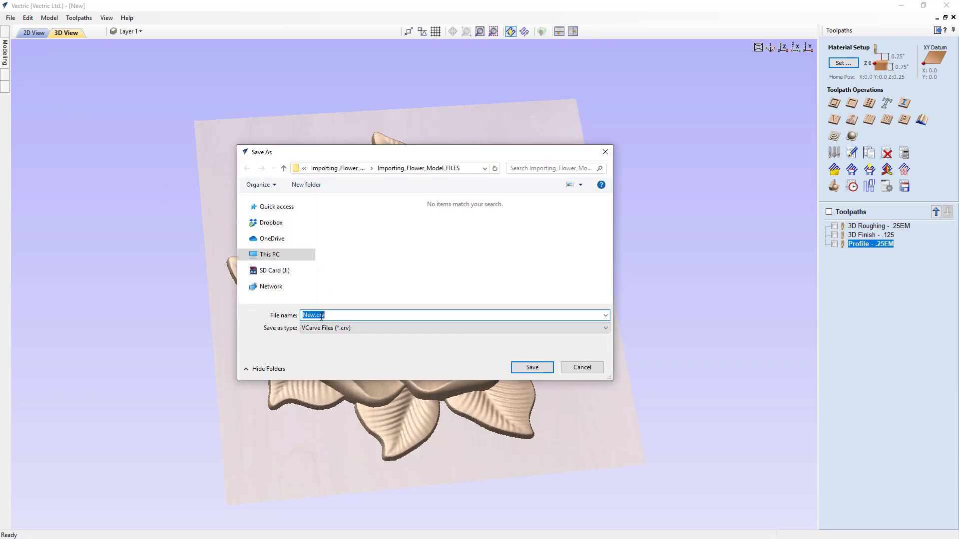
click(582, 368)
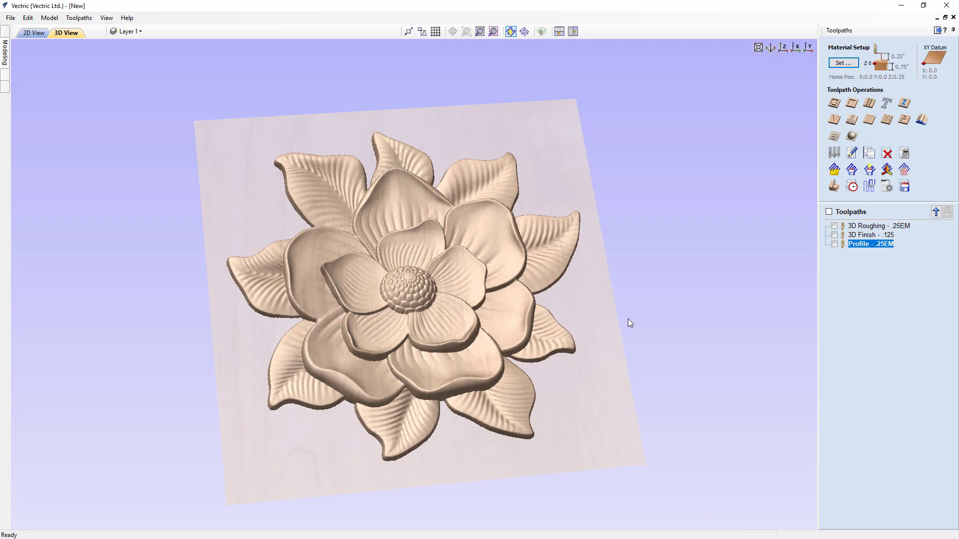